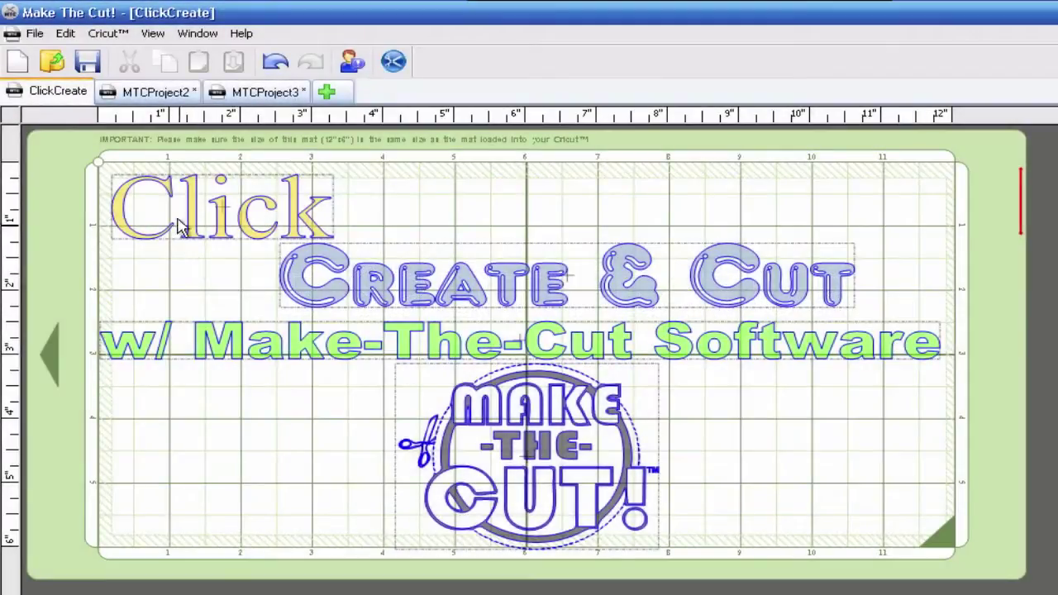
Switch to MTCProject2 and nudge the Simple Text slightly to the right.
{"action": "left_click", "coordinate": [161, 94]}
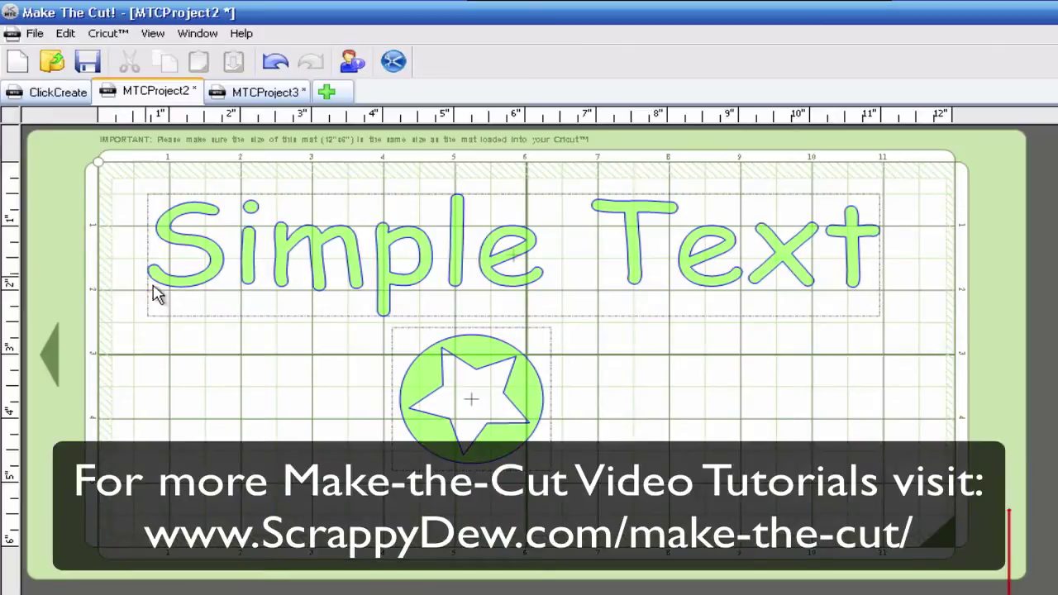
{"action": "left_click", "coordinate": [402, 256]}
{"action": "left_click_drag", "start_coordinate": [389, 263], "coordinate": [390, 256]}
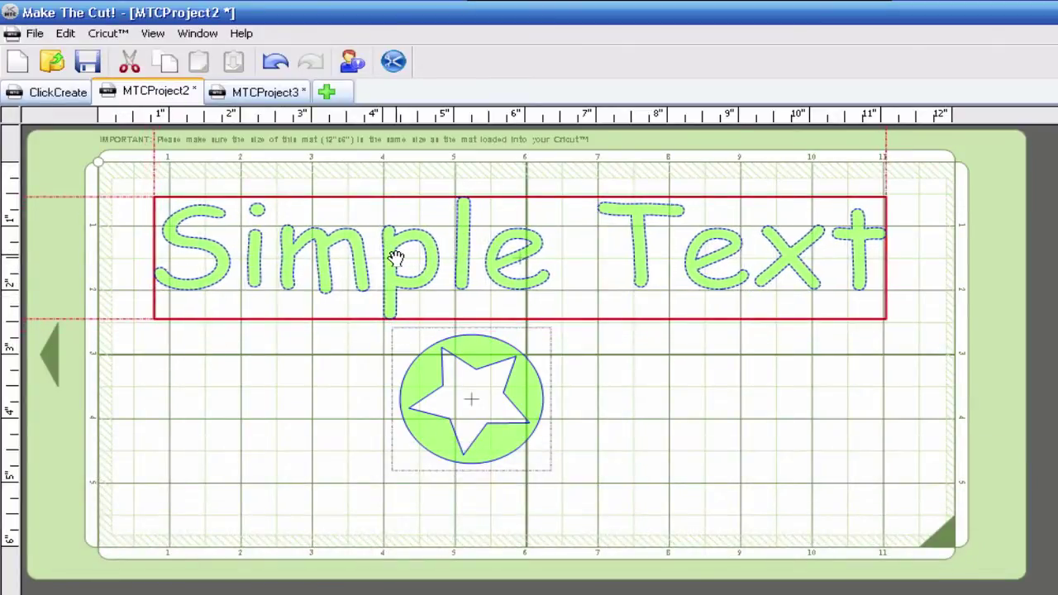
Move the star-in-circle group slightly down-right, then marquee-select the Simple Text.
{"action": "left_click", "coordinate": [481, 375]}
{"action": "left_click_drag", "start_coordinate": [474, 368], "coordinate": [486, 374]}
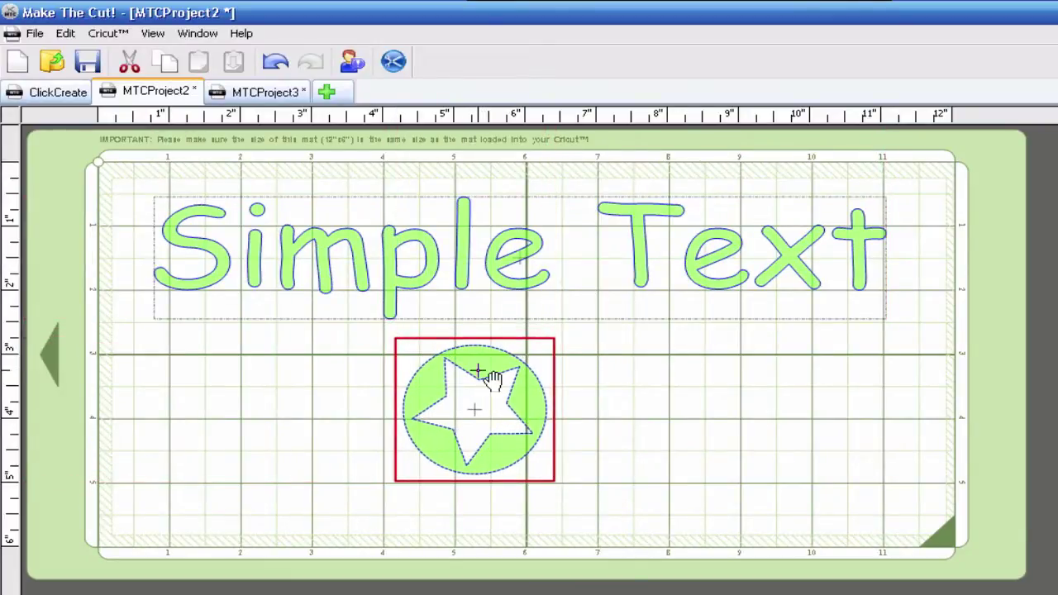
{"action": "left_click", "coordinate": [646, 401]}
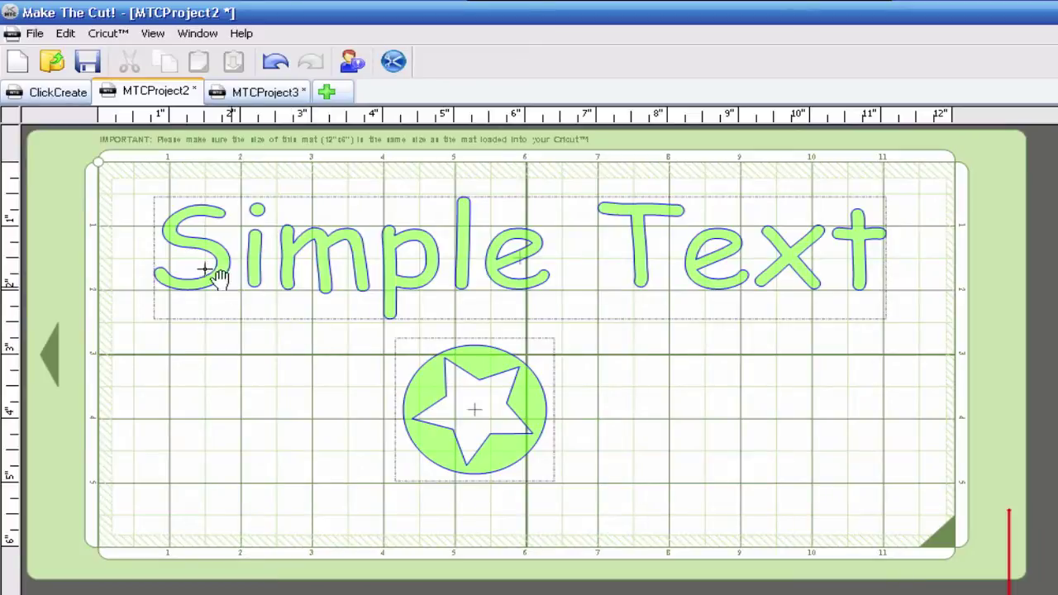
{"action": "left_click_drag", "start_coordinate": [142, 179], "coordinate": [913, 337]}
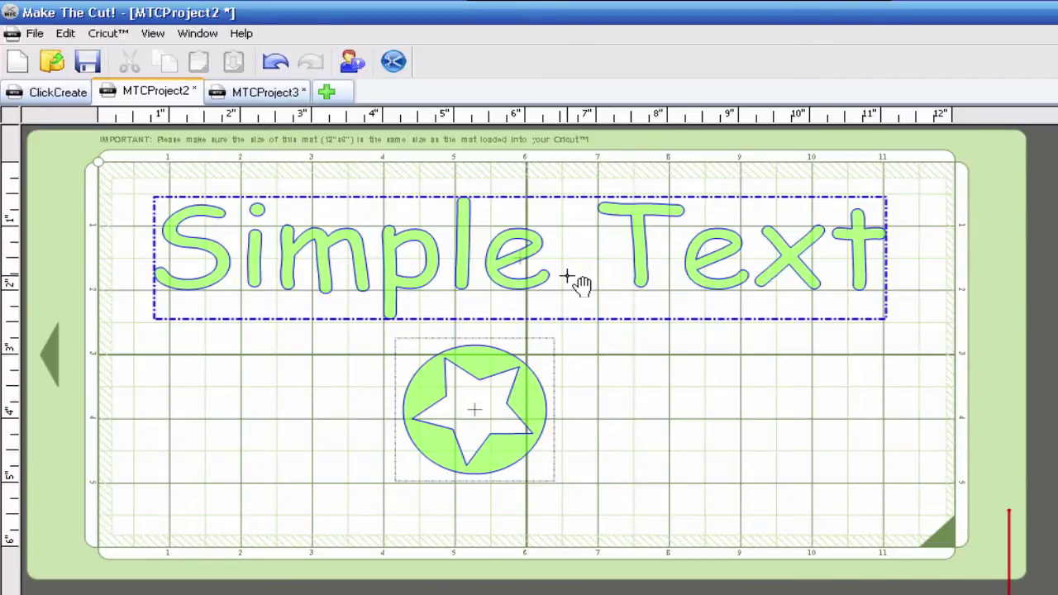
Split Simple Text into separate letters with Shape Magic > Split.
{"action": "right_click", "coordinate": [285, 273]}
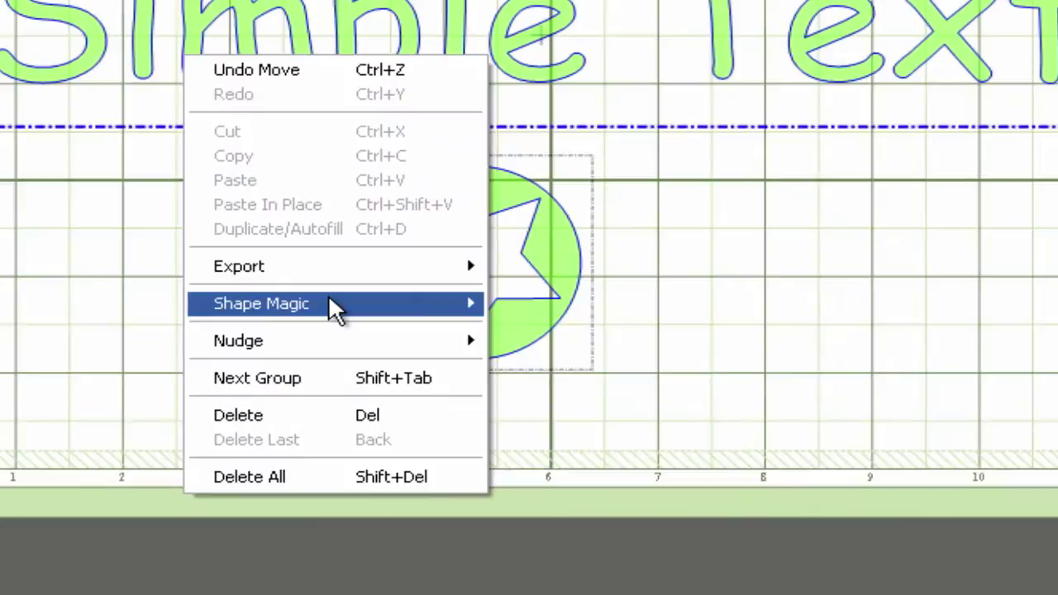
{"action": "mouse_move", "coordinate": [382, 440]}
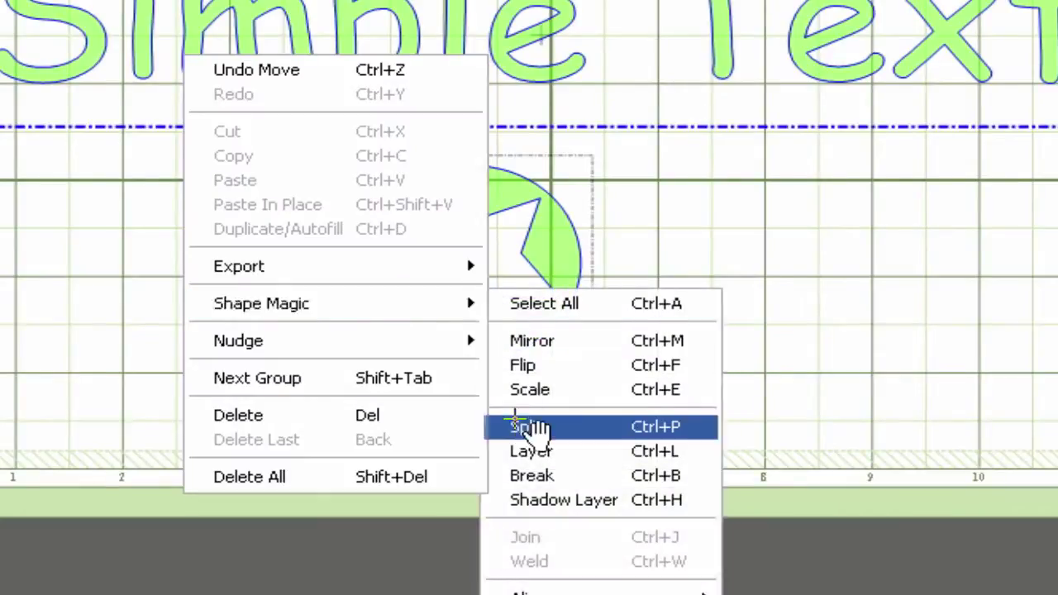
{"action": "left_click", "coordinate": [523, 426]}
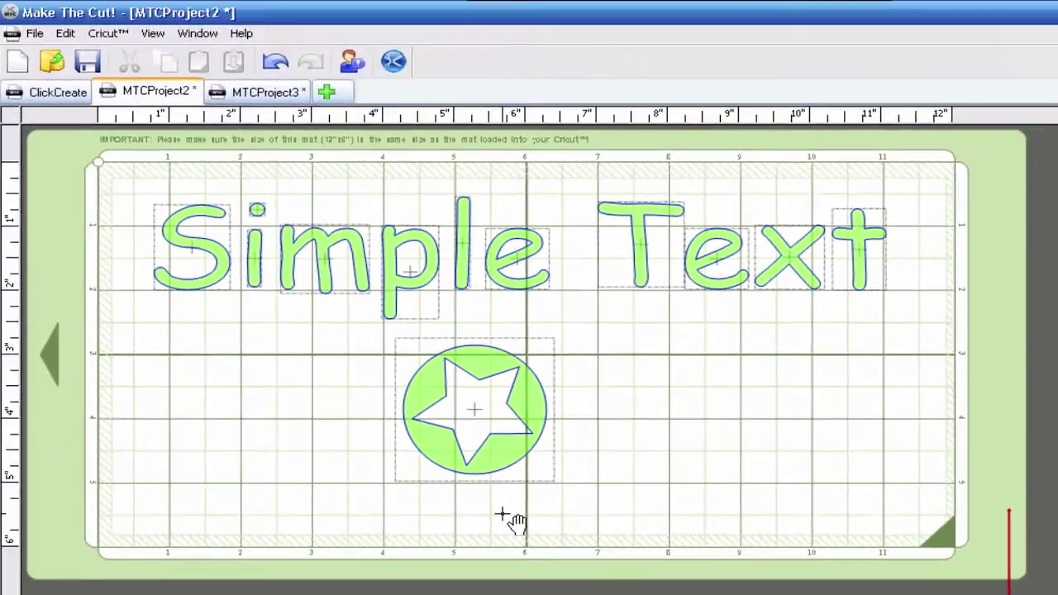
Shift the m and p letters left so they overlap their neighbours.
{"action": "left_click", "coordinate": [254, 238]}
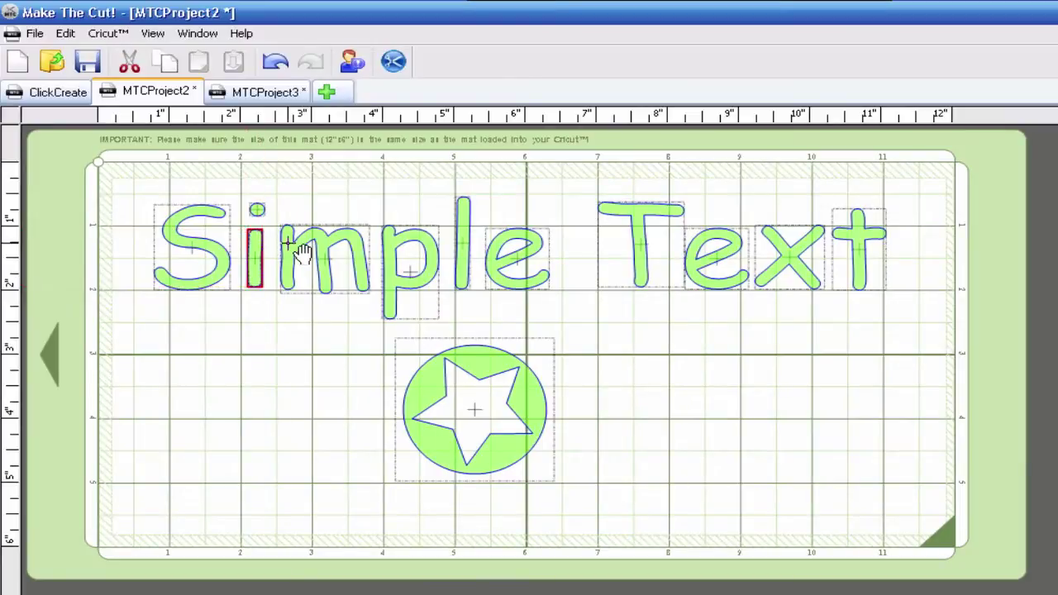
{"action": "left_click", "coordinate": [287, 252]}
{"action": "left_click_drag", "start_coordinate": [288, 252], "coordinate": [271, 272]}
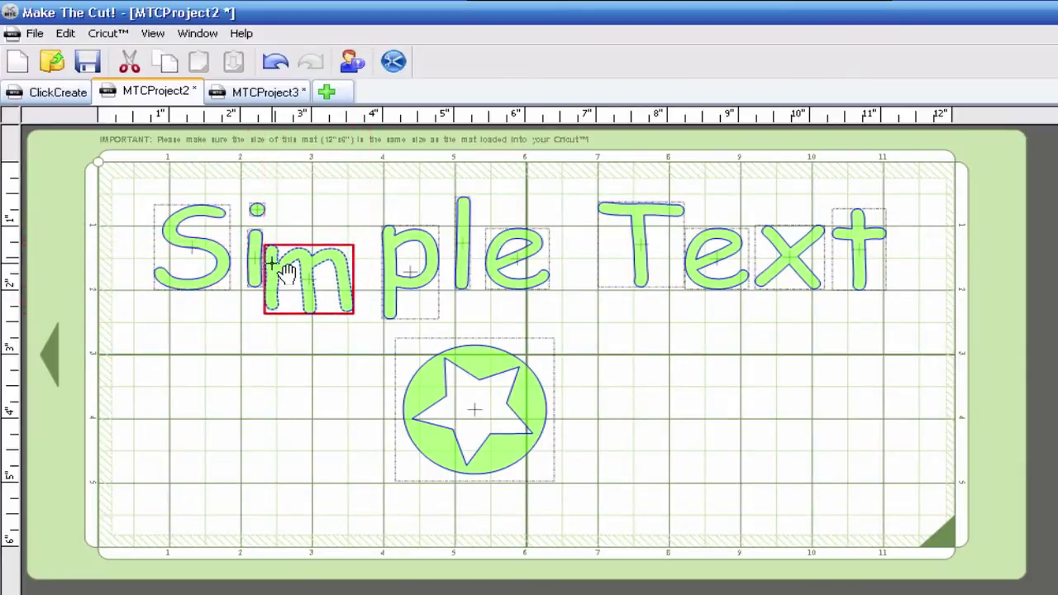
{"action": "left_click_drag", "start_coordinate": [413, 254], "coordinate": [382, 257]}
{"action": "left_click", "coordinate": [389, 357]}
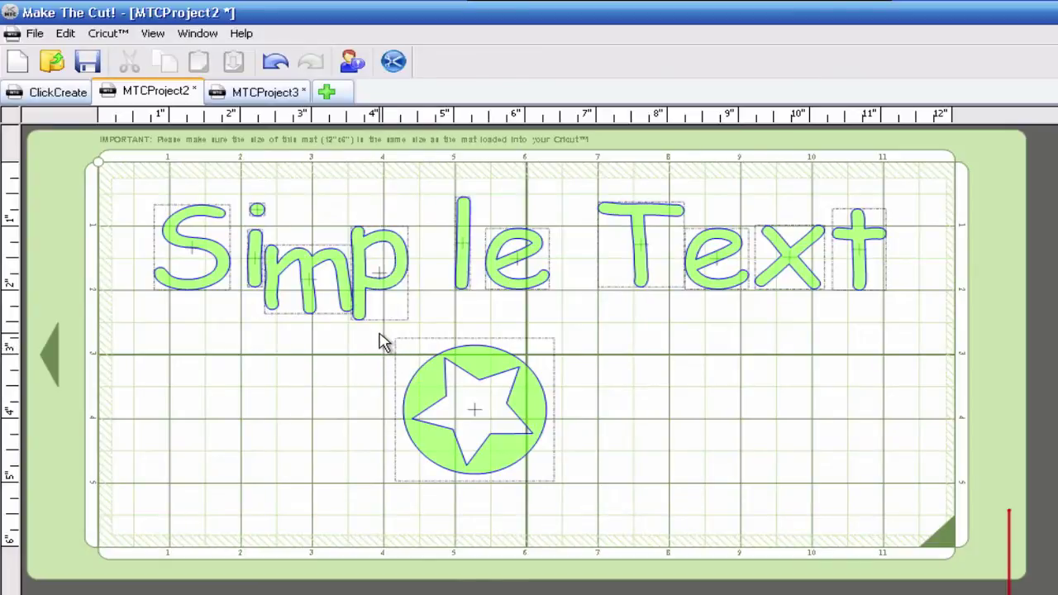
{"action": "left_click_drag", "start_coordinate": [451, 388], "coordinate": [598, 513]}
Split the star-and-circle group with Shape Magic and drag the circle piece right.
{"action": "right_click", "coordinate": [497, 425]}
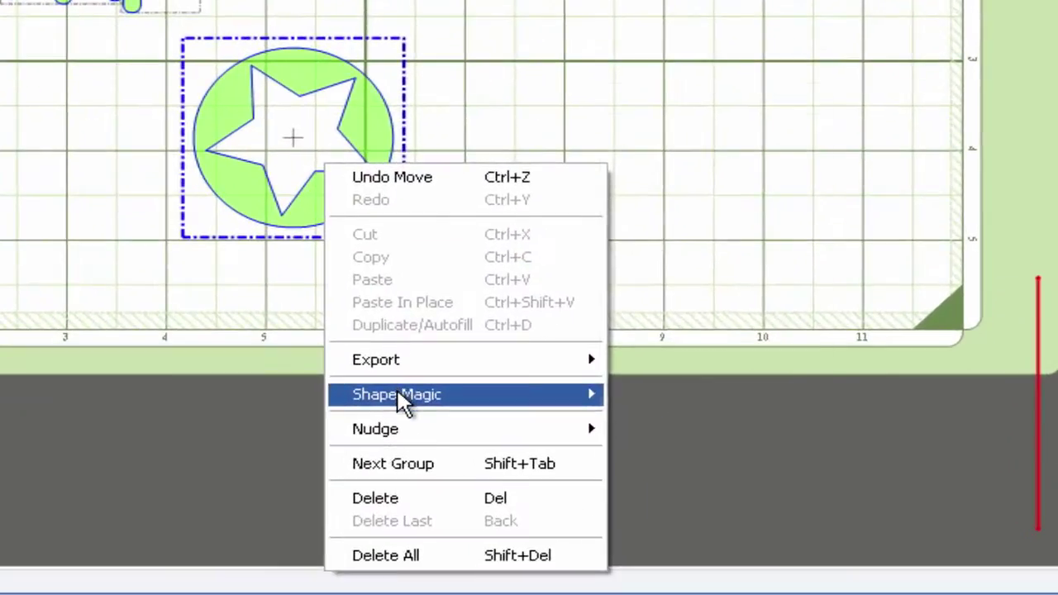
{"action": "mouse_move", "coordinate": [402, 401]}
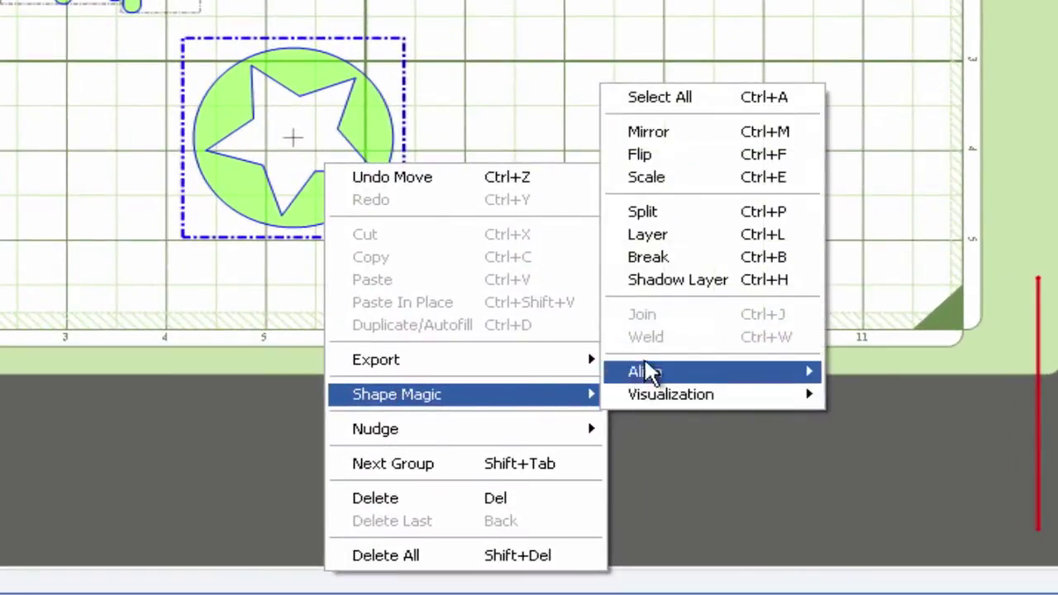
{"action": "left_click", "coordinate": [686, 212]}
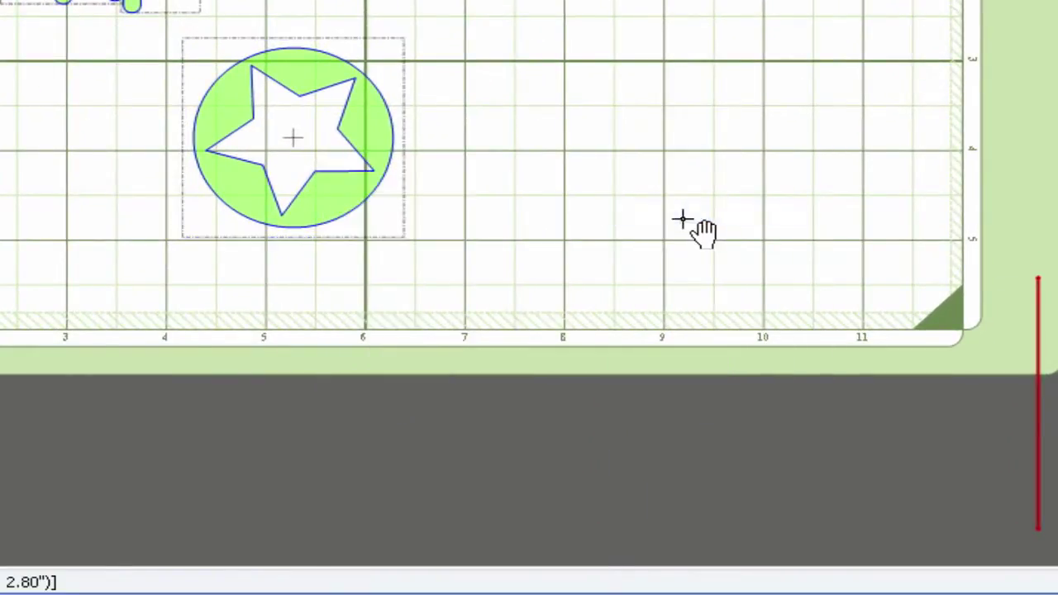
{"action": "left_click", "coordinate": [322, 162]}
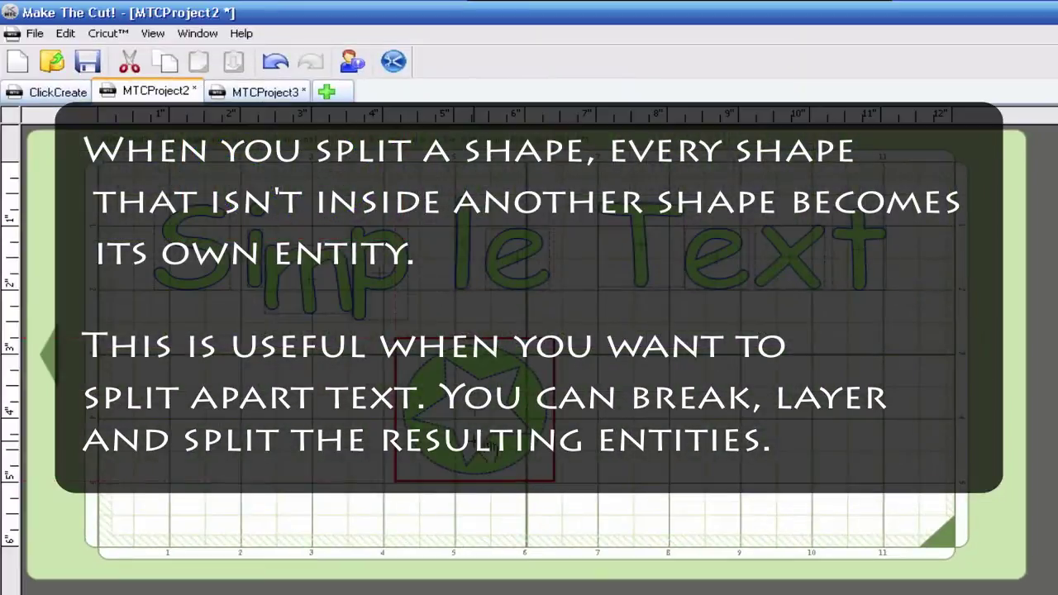
{"action": "left_click_drag", "start_coordinate": [474, 414], "coordinate": [522, 417]}
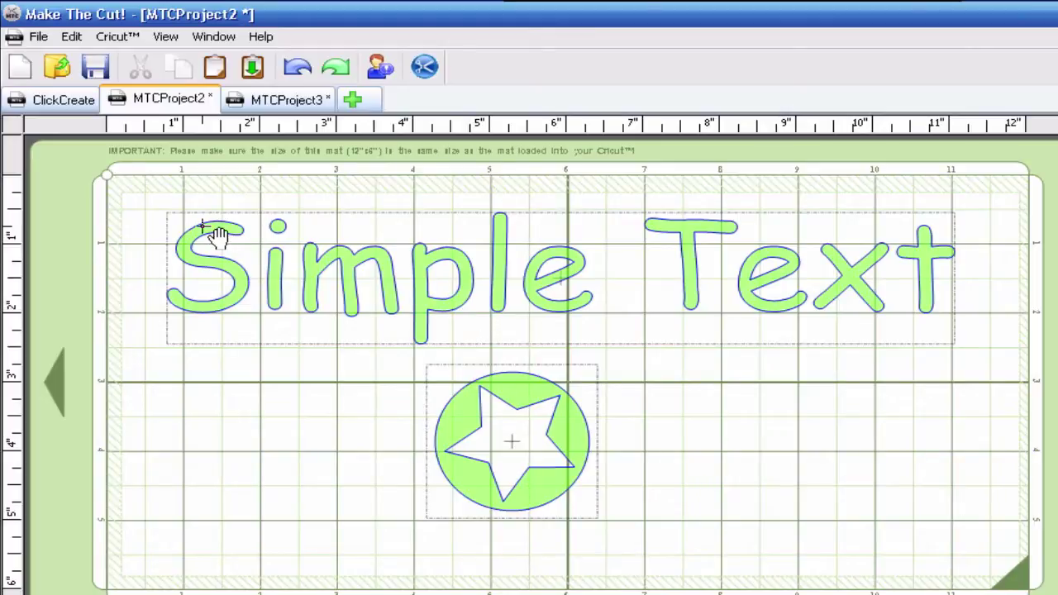
Select the text and star group together and apply Shape Magic > Layer.
{"action": "left_click_drag", "start_coordinate": [142, 192], "coordinate": [990, 560]}
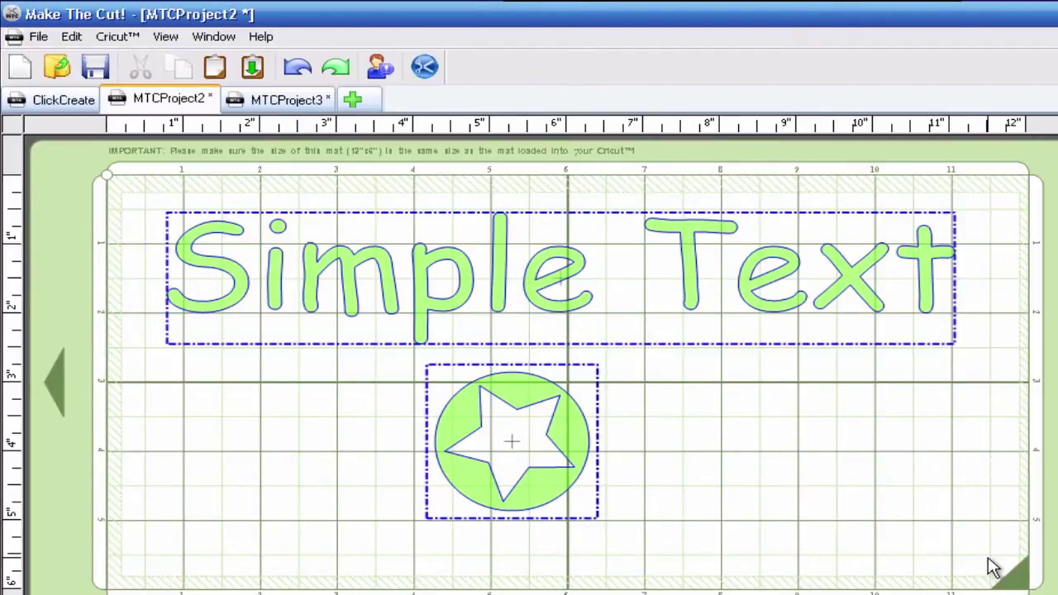
{"action": "right_click", "coordinate": [583, 458]}
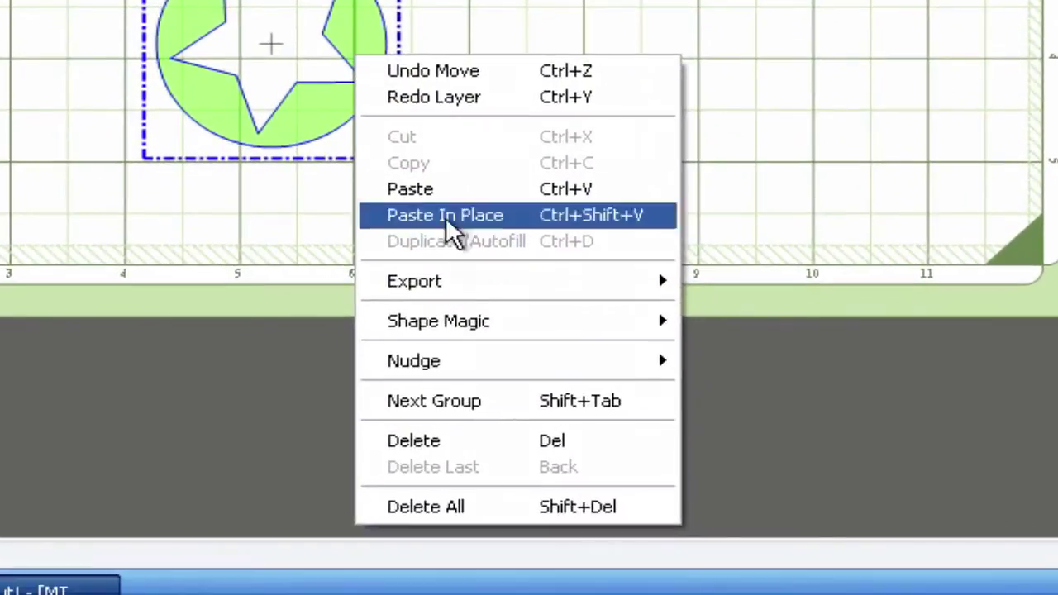
{"action": "mouse_move", "coordinate": [485, 329]}
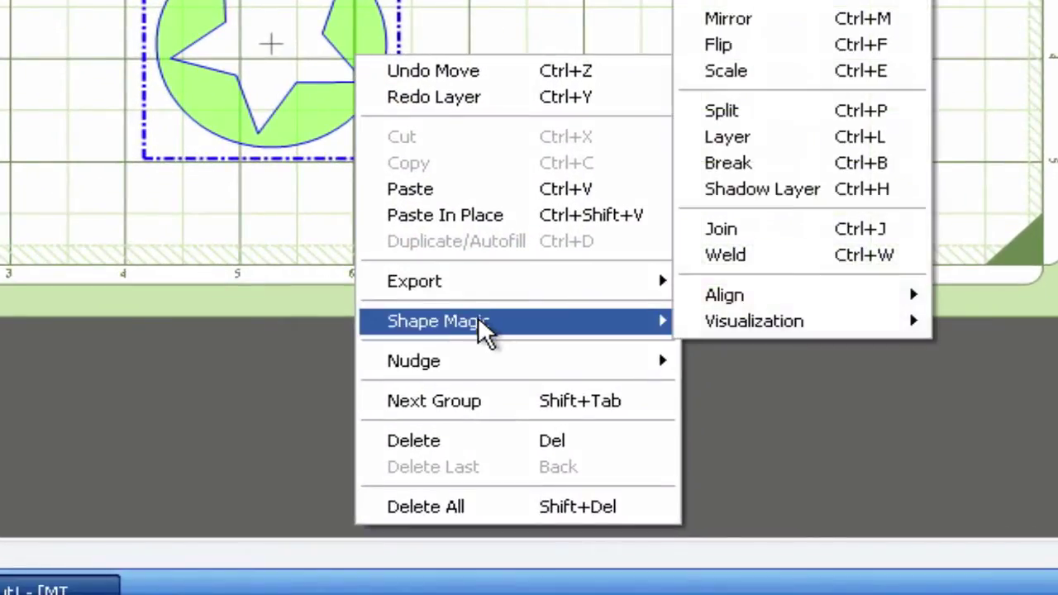
{"action": "left_click", "coordinate": [835, 142]}
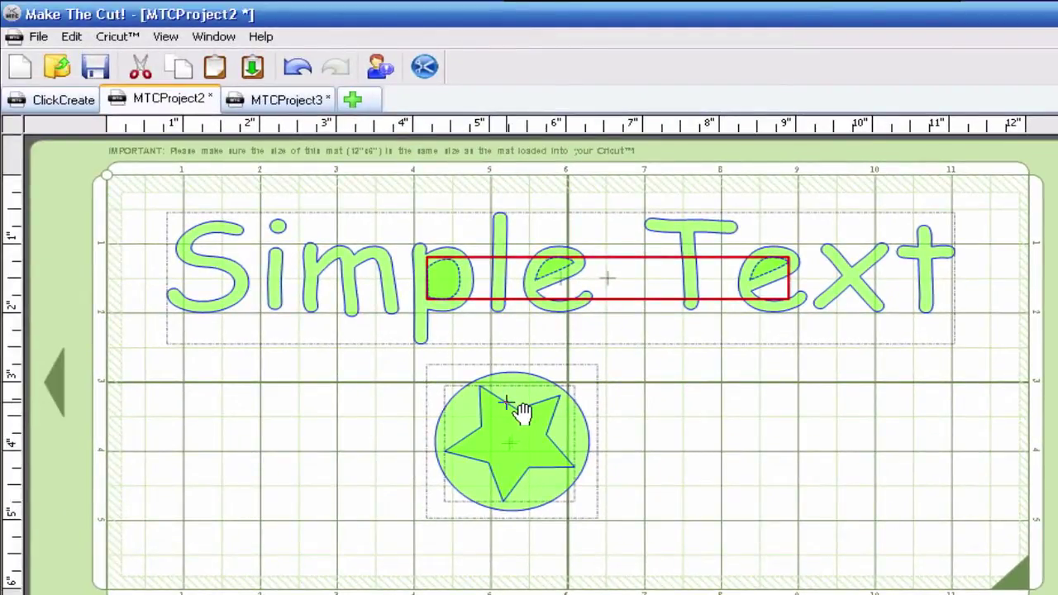
Drag the filled star beside the circle and place the three letter-fill pieces below Simple Text.
{"action": "left_click", "coordinate": [501, 423]}
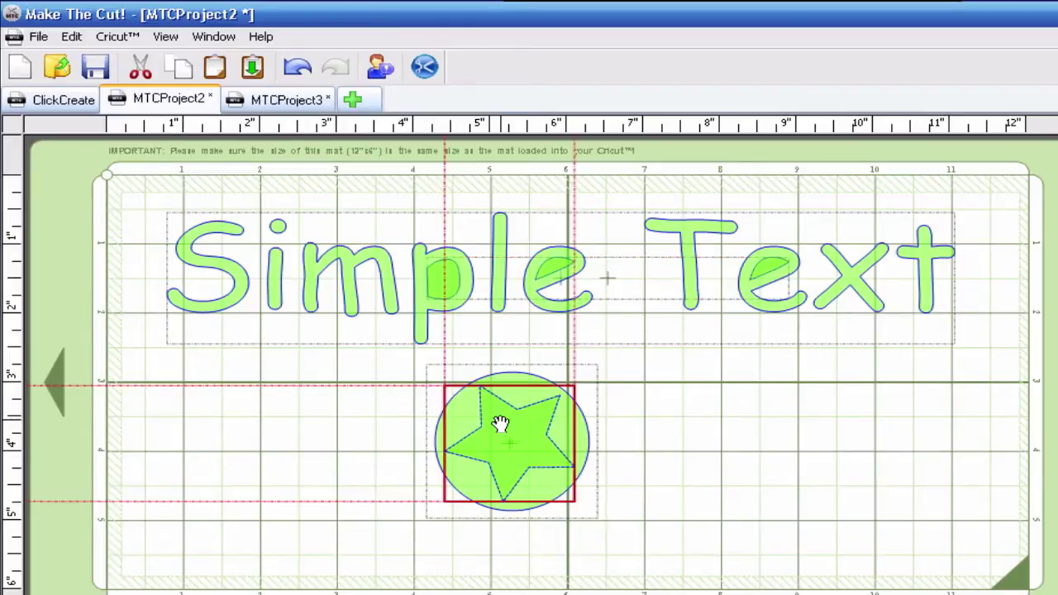
{"action": "left_click_drag", "start_coordinate": [501, 423], "coordinate": [712, 425]}
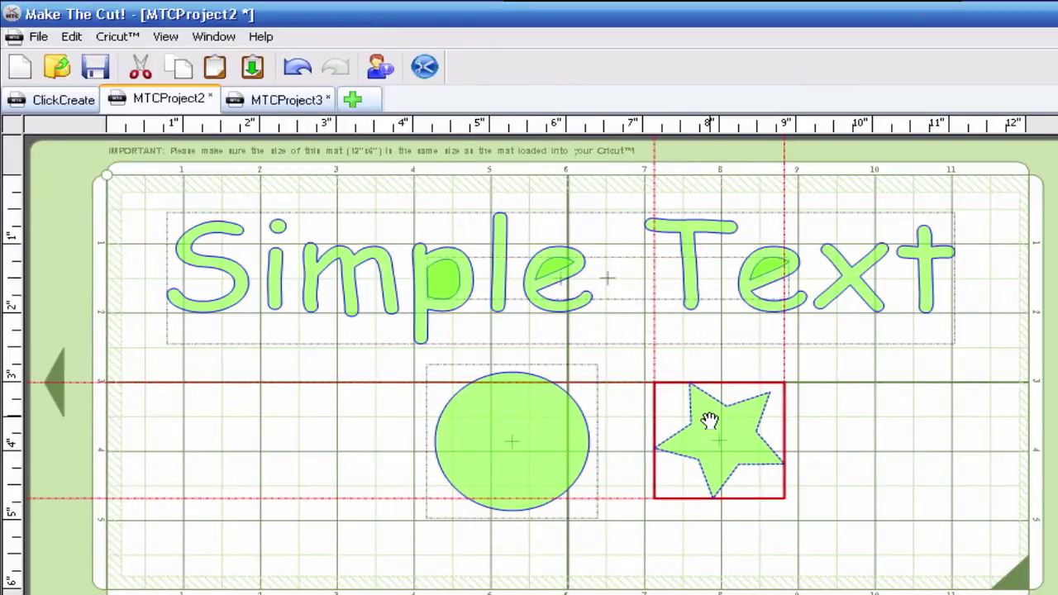
{"action": "left_click", "coordinate": [457, 283]}
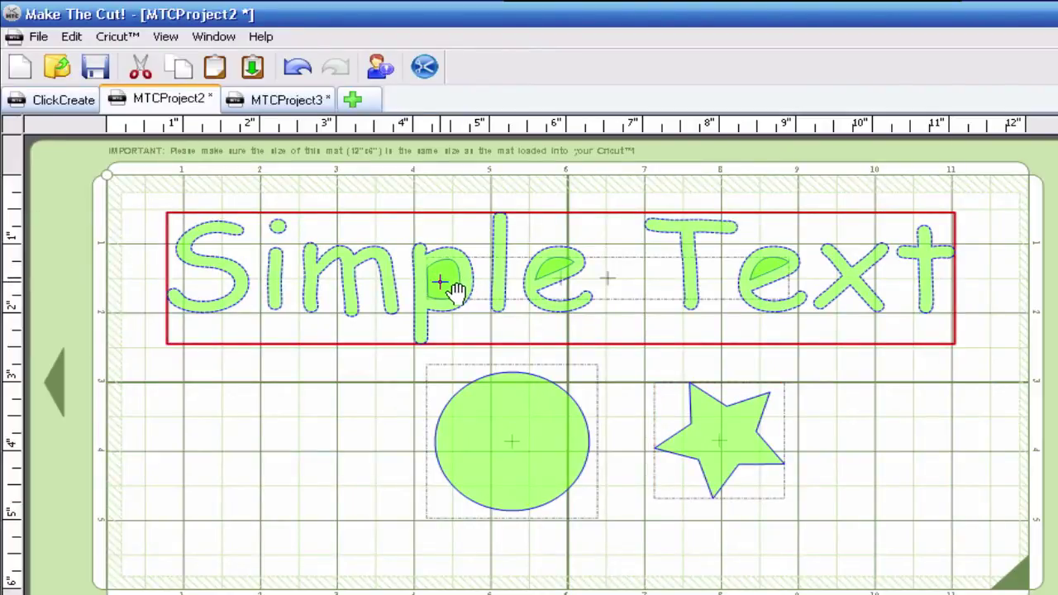
{"action": "key", "text": "Tab"}
{"action": "key", "text": "Tab"}
{"action": "left_click_drag", "start_coordinate": [454, 287], "coordinate": [607, 366]}
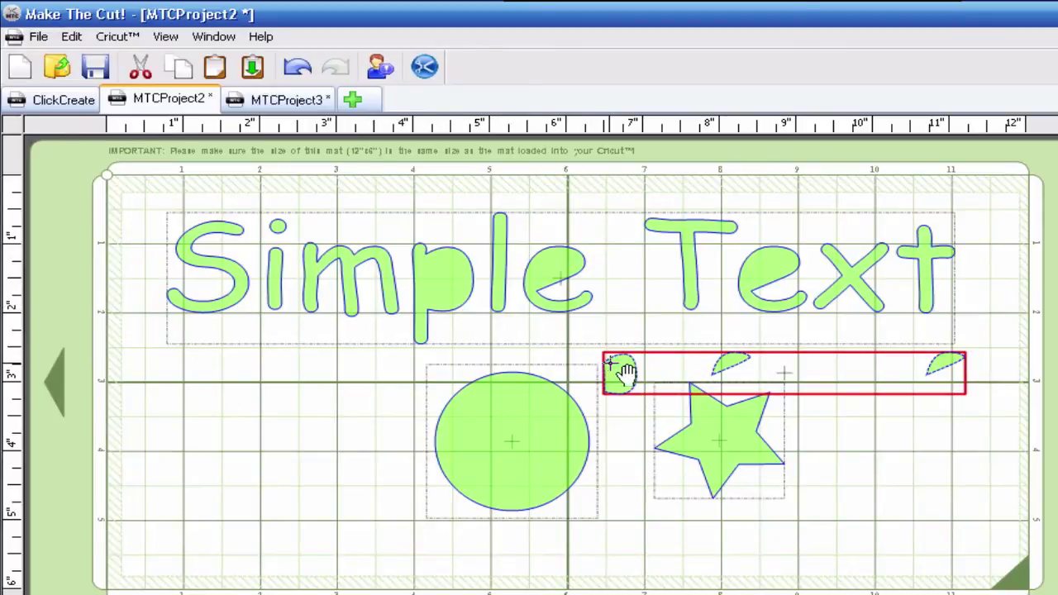
{"action": "left_click_drag", "start_coordinate": [620, 371], "coordinate": [519, 343]}
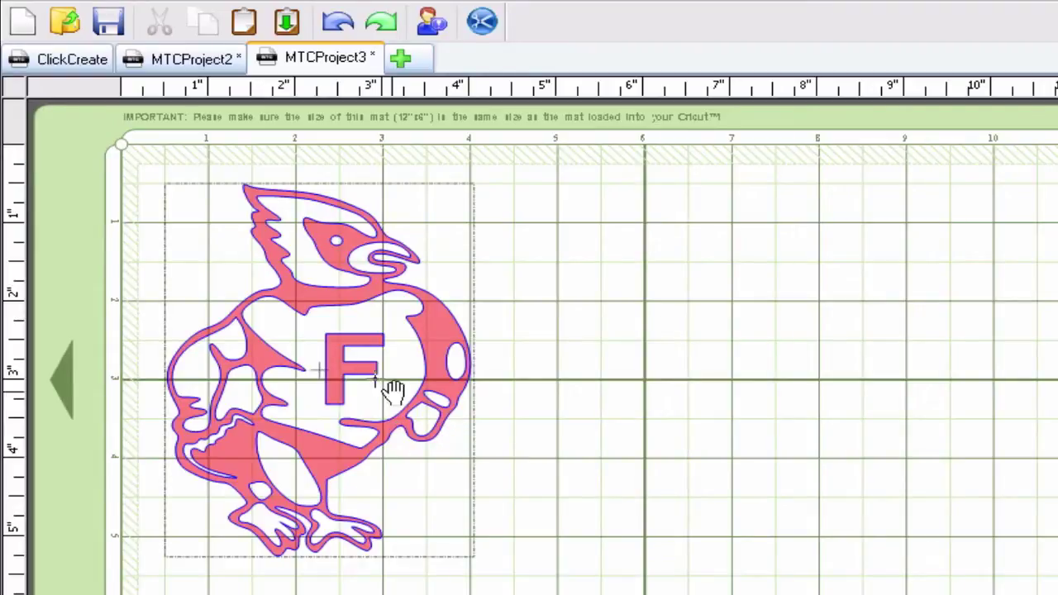
Marquee-select the whole cardinal and apply Shape Magic > Break.
{"action": "left_click_drag", "start_coordinate": [142, 166], "coordinate": [514, 583]}
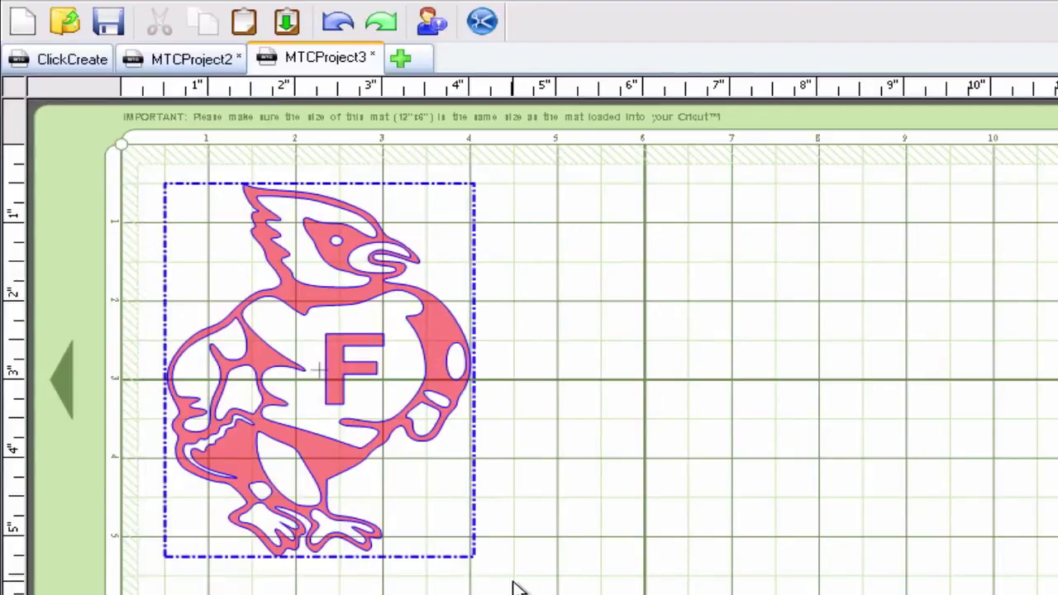
{"action": "right_click", "coordinate": [289, 371]}
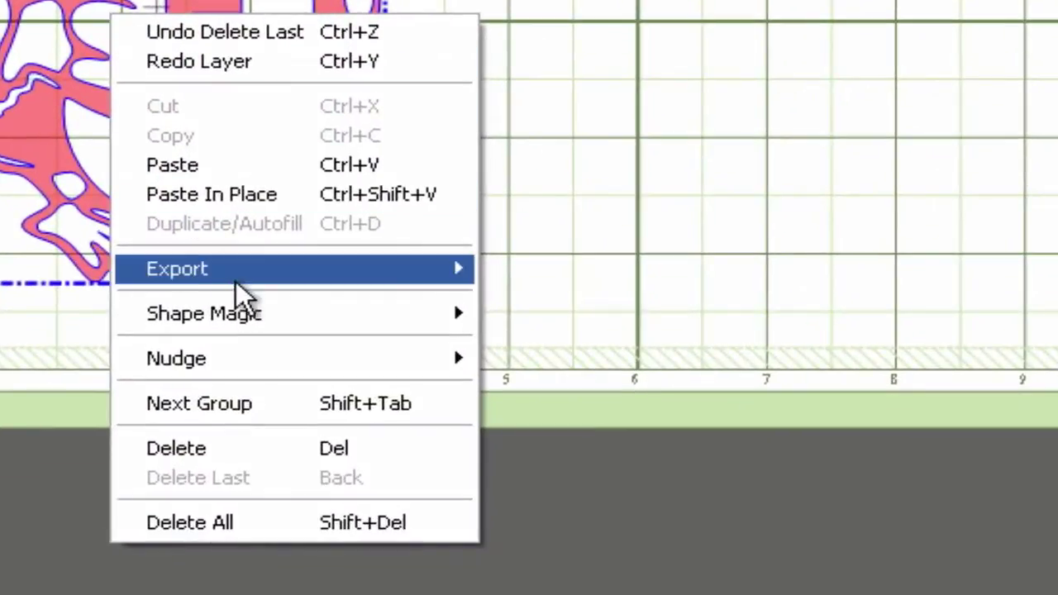
{"action": "mouse_move", "coordinate": [248, 324]}
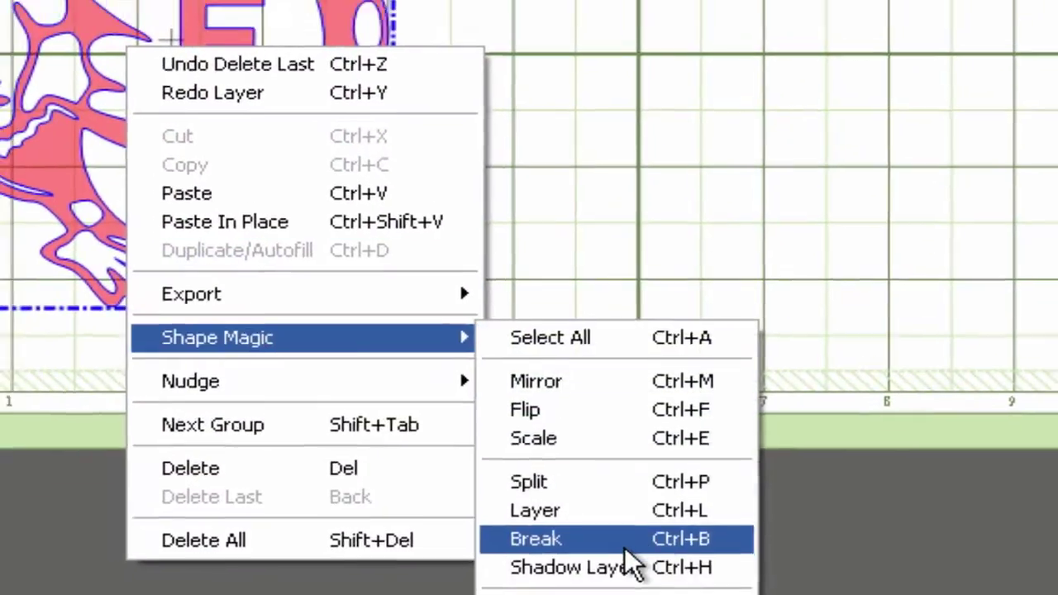
{"action": "left_click", "coordinate": [623, 527]}
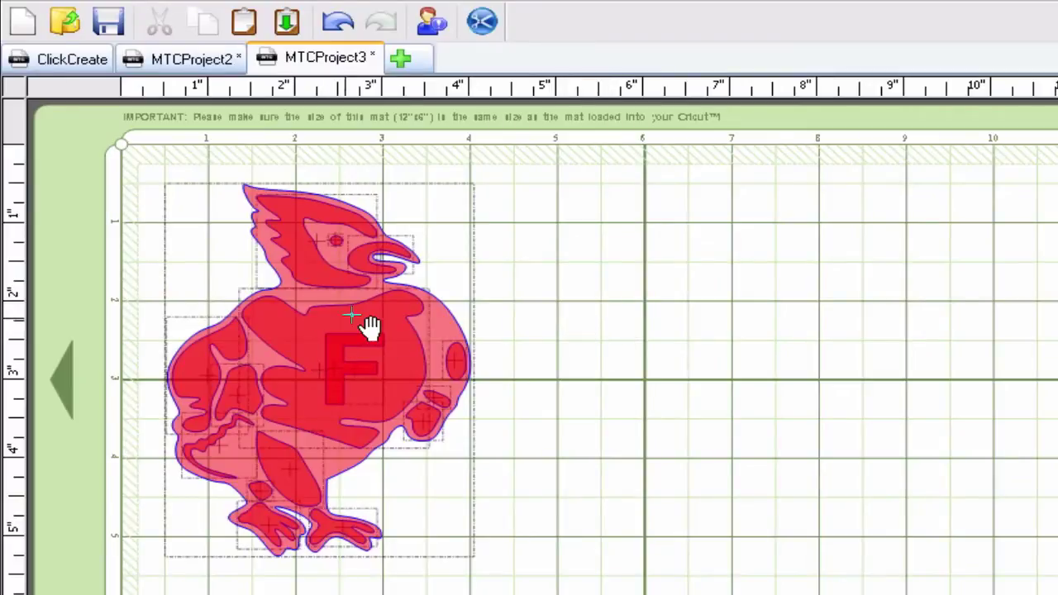
Move the base silhouette right, the wing to the top-left, and the body piece up, away from the F.
{"action": "left_click_drag", "start_coordinate": [370, 324], "coordinate": [815, 325]}
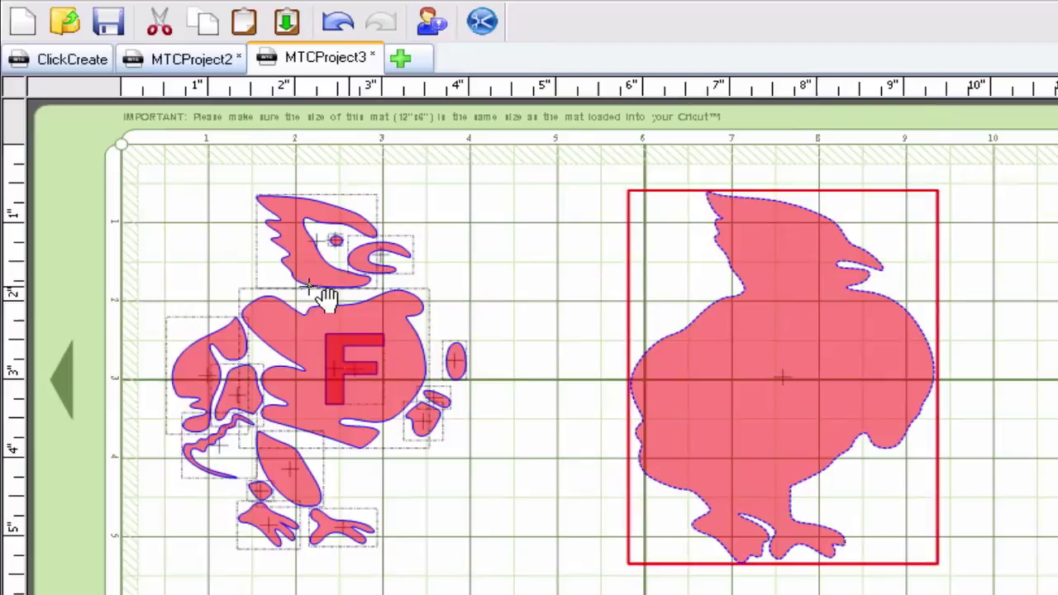
{"action": "left_click_drag", "start_coordinate": [206, 363], "coordinate": [162, 203]}
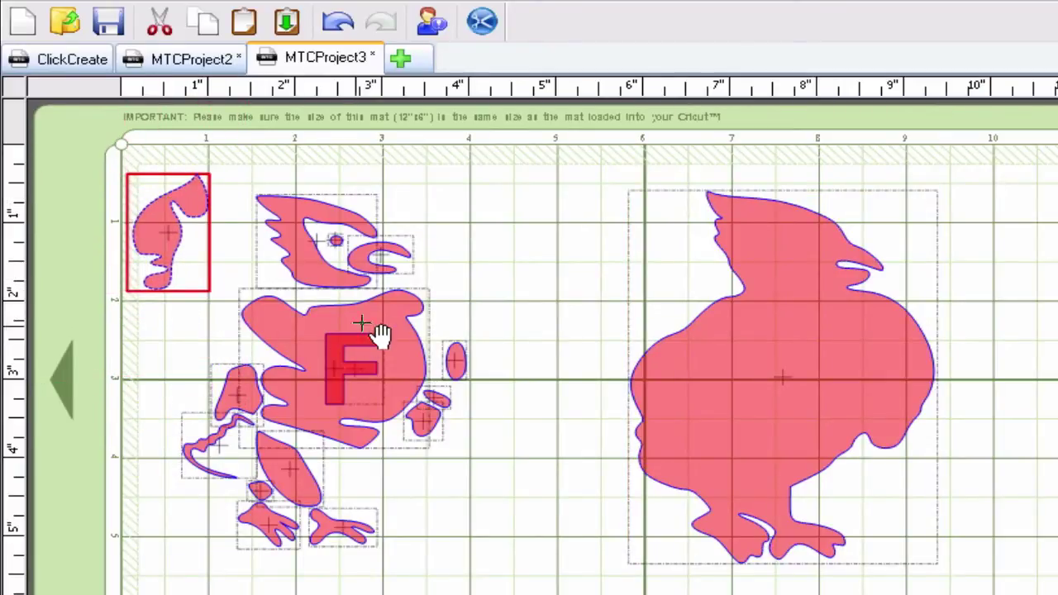
{"action": "left_click_drag", "start_coordinate": [399, 327], "coordinate": [579, 214]}
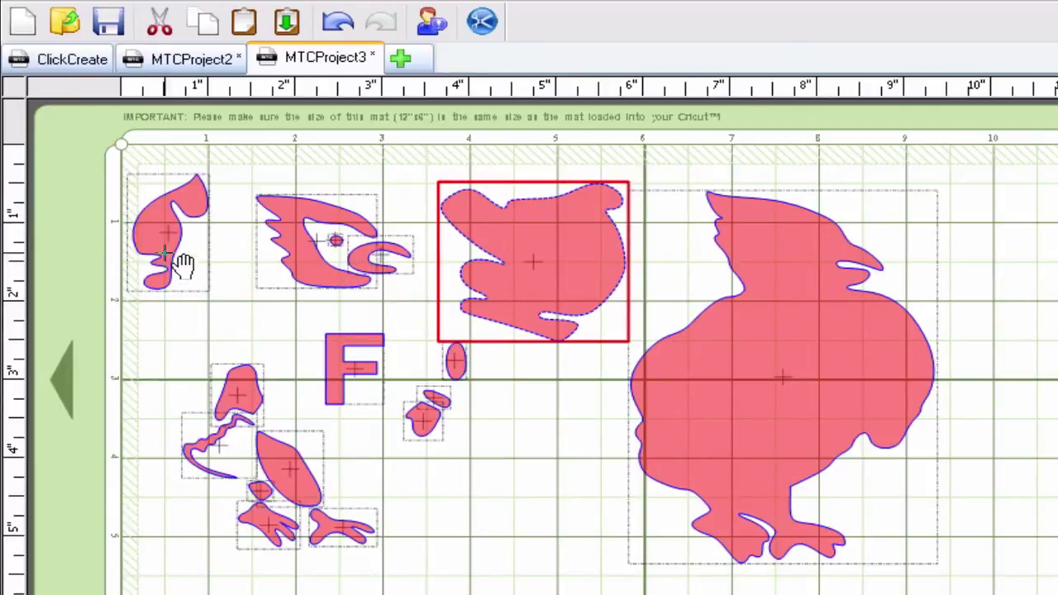
Delete the wing and small oval pieces, then undo back to the unbroken cardinal.
{"action": "left_click", "coordinate": [174, 230]}
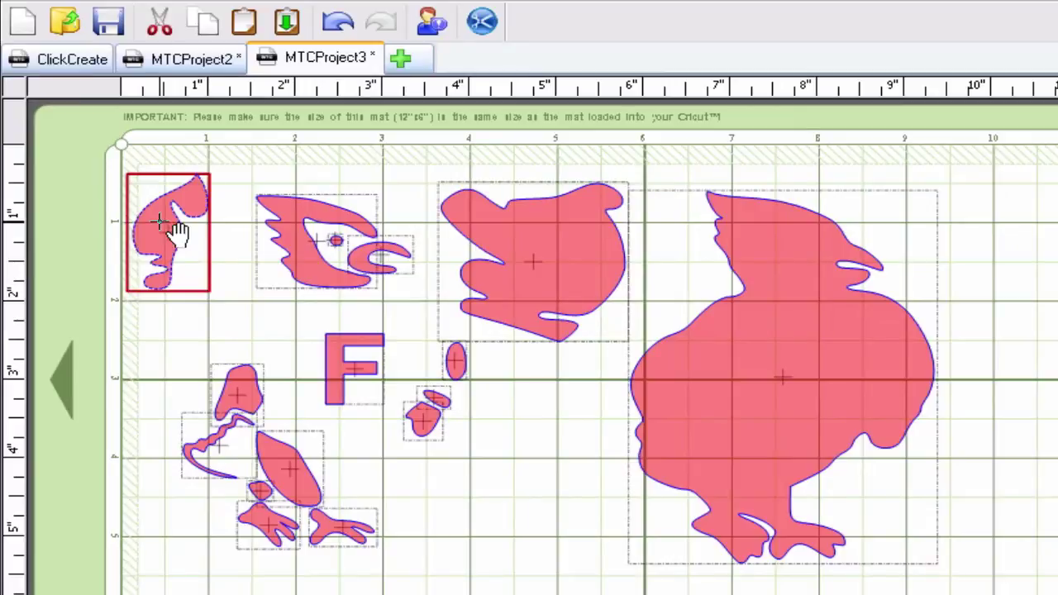
{"action": "key", "text": "Delete"}
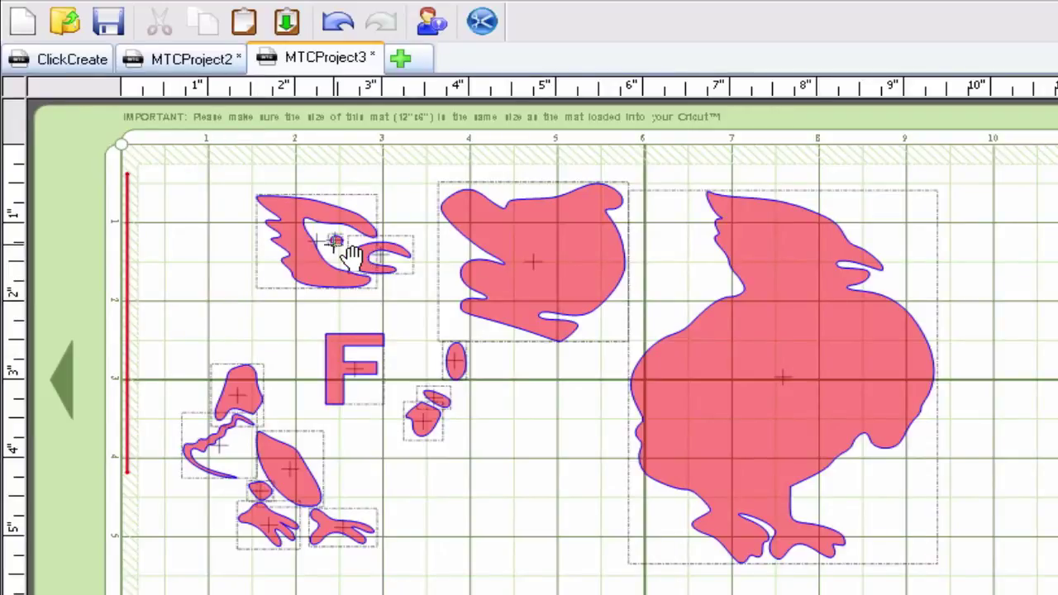
{"action": "left_click", "coordinate": [453, 354]}
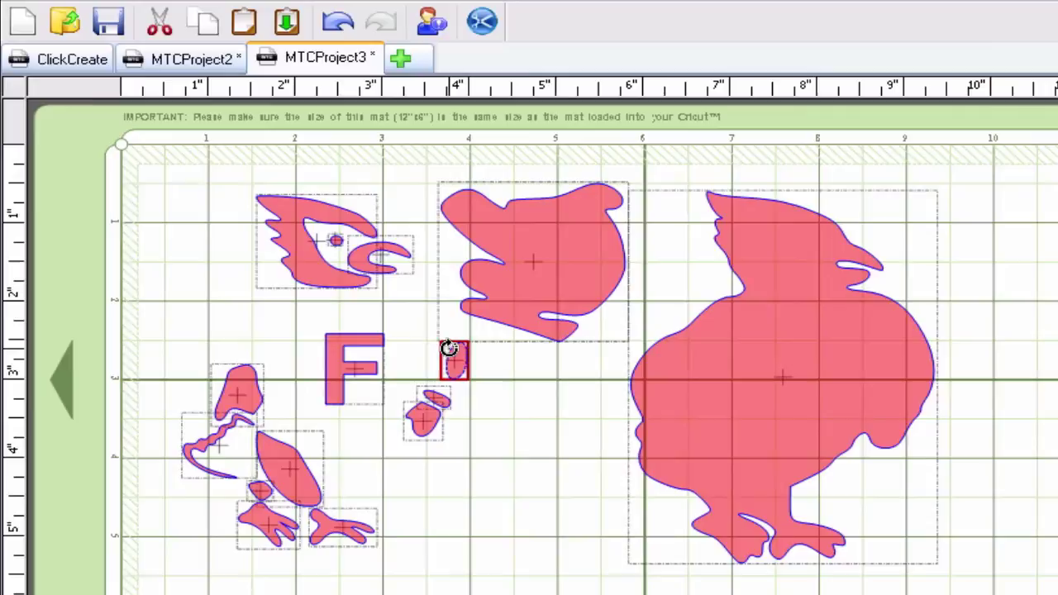
{"action": "left_click_drag", "start_coordinate": [448, 347], "coordinate": [448, 348]}
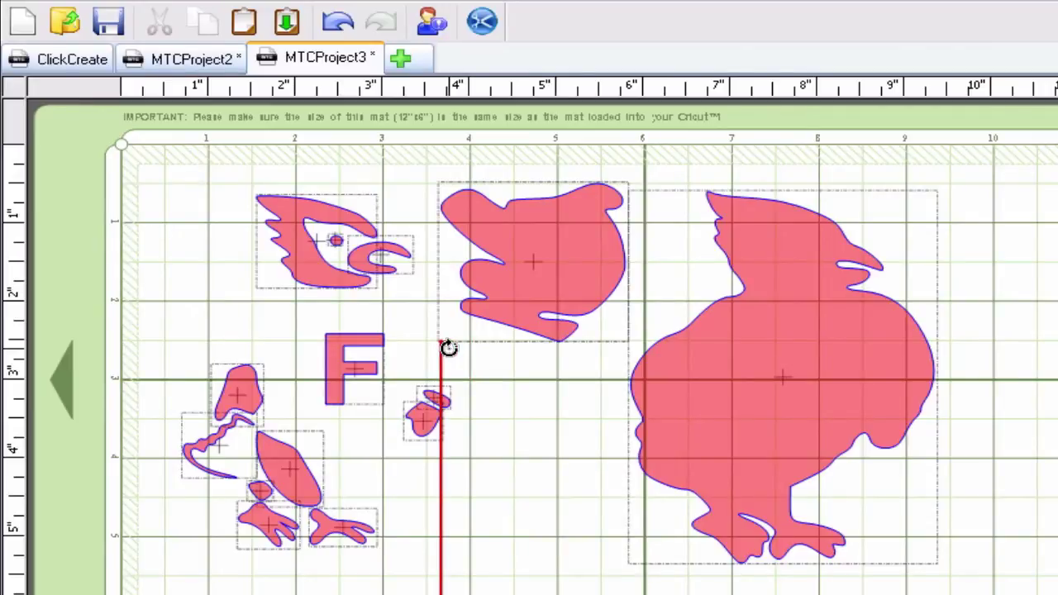
{"action": "key", "text": "ctrl+z"}
{"action": "key", "text": "ctrl+z"}
{"action": "key", "text": "ctrl+z"}
{"action": "key", "text": "ctrl+z"}
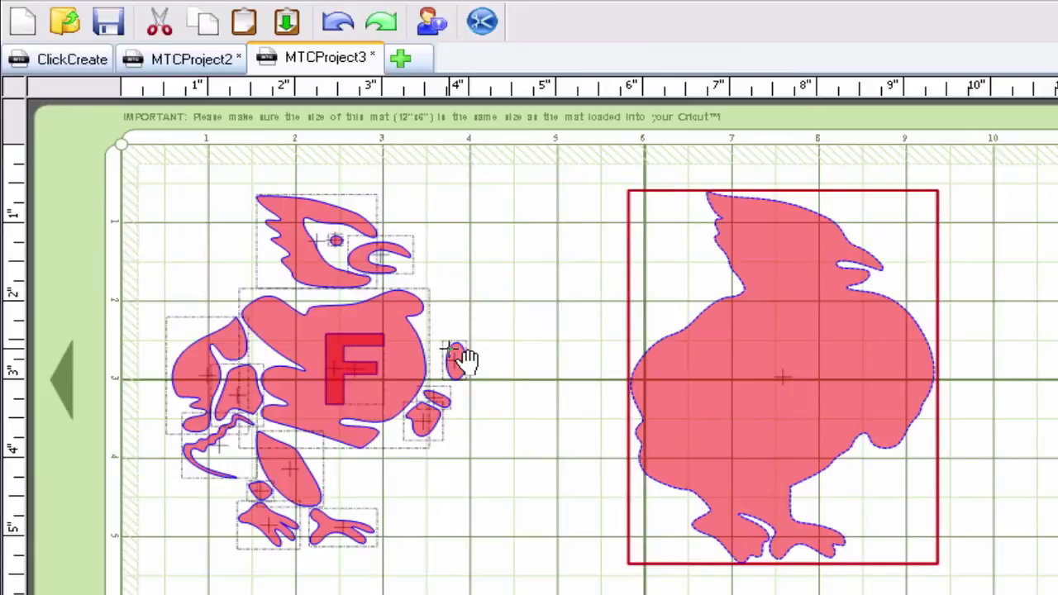
{"action": "key", "text": "ctrl+z"}
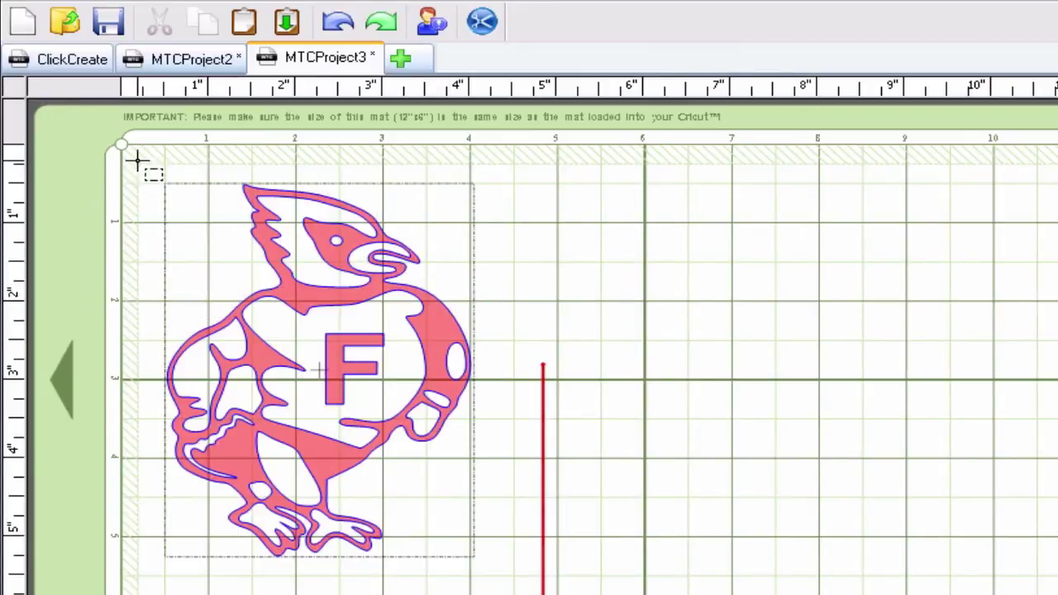
Layer the cardinal with Shape Magic and drag its detail layer right of the silhouette.
{"action": "left_click_drag", "start_coordinate": [137, 160], "coordinate": [512, 591]}
{"action": "right_click", "coordinate": [329, 387]}
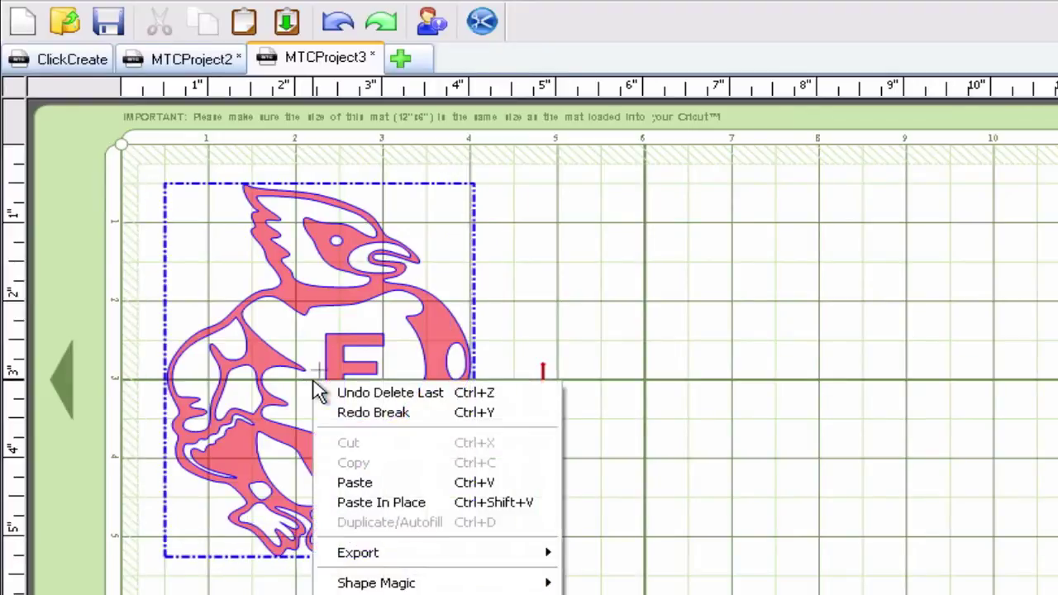
{"action": "mouse_move", "coordinate": [459, 587]}
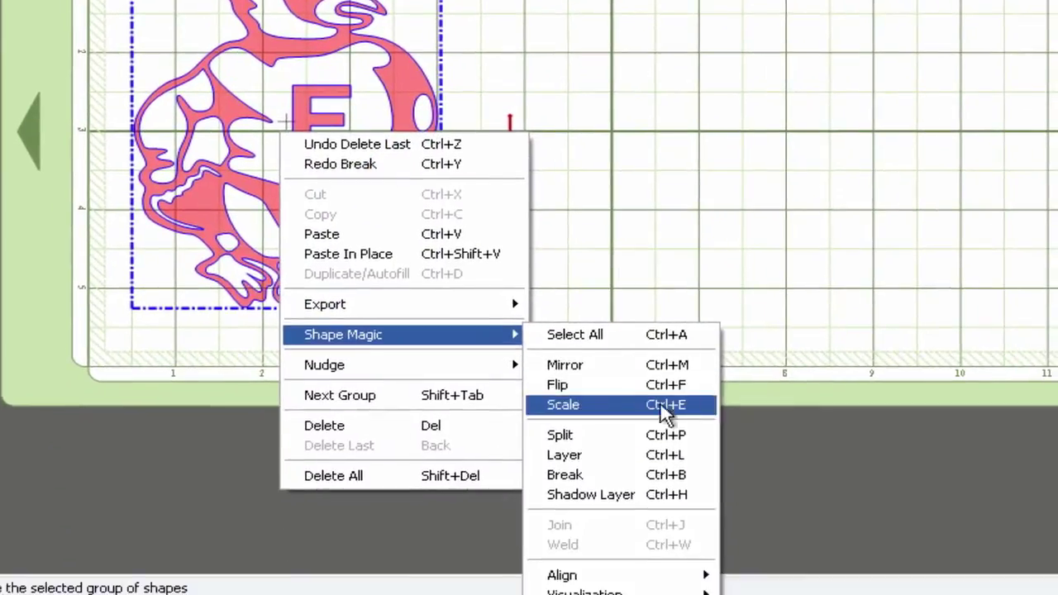
{"action": "left_click", "coordinate": [661, 460]}
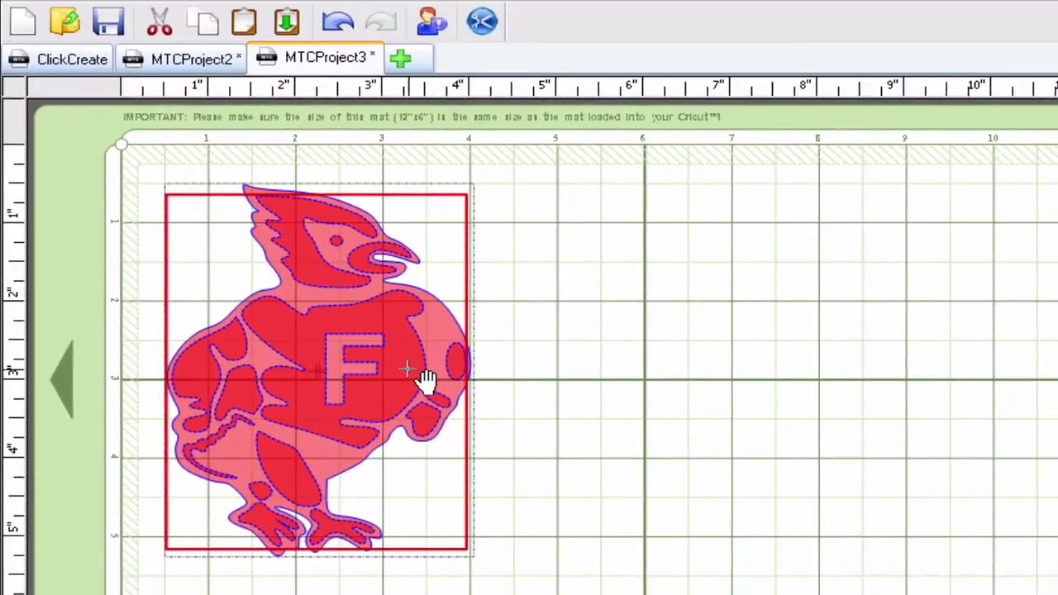
{"action": "left_click_drag", "start_coordinate": [388, 362], "coordinate": [743, 355]}
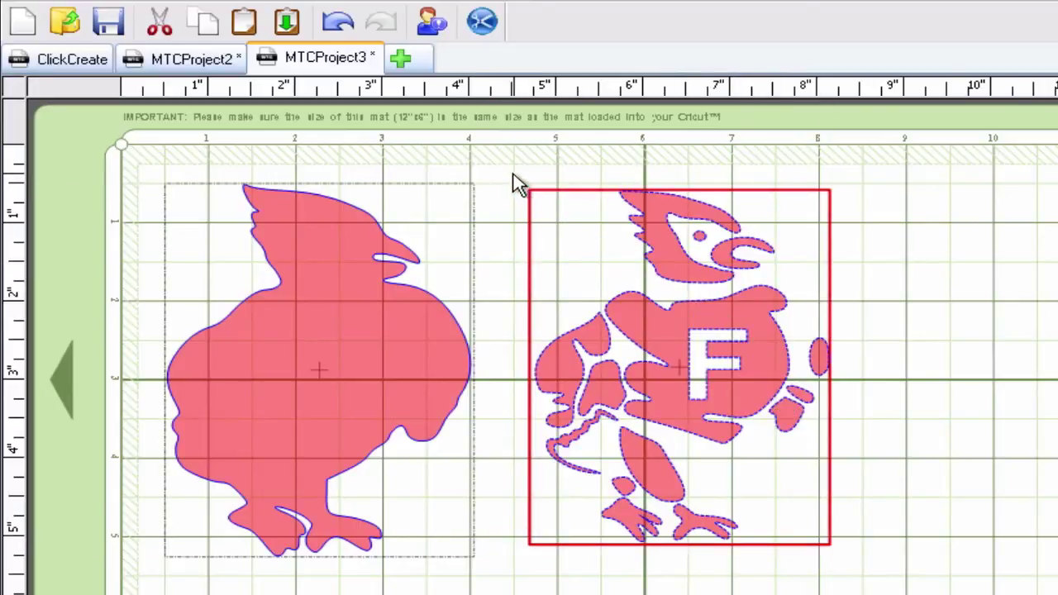
Split the cardinal's detail layer into pieces via Edit > Shape Magic > Split.
{"action": "left_click_drag", "start_coordinate": [503, 169], "coordinate": [888, 583]}
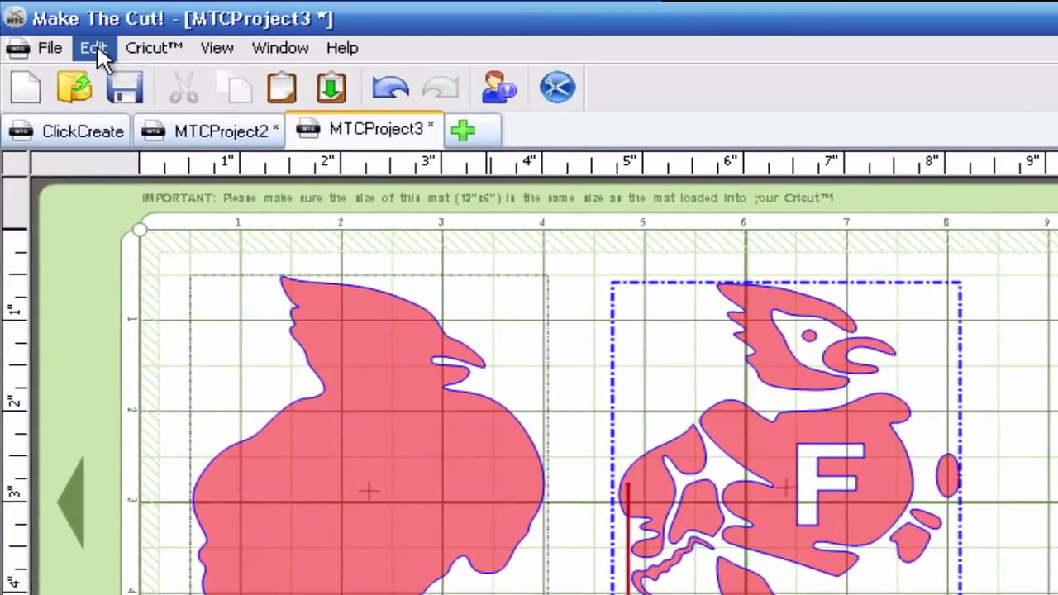
{"action": "left_click", "coordinate": [89, 45]}
{"action": "mouse_move", "coordinate": [135, 307]}
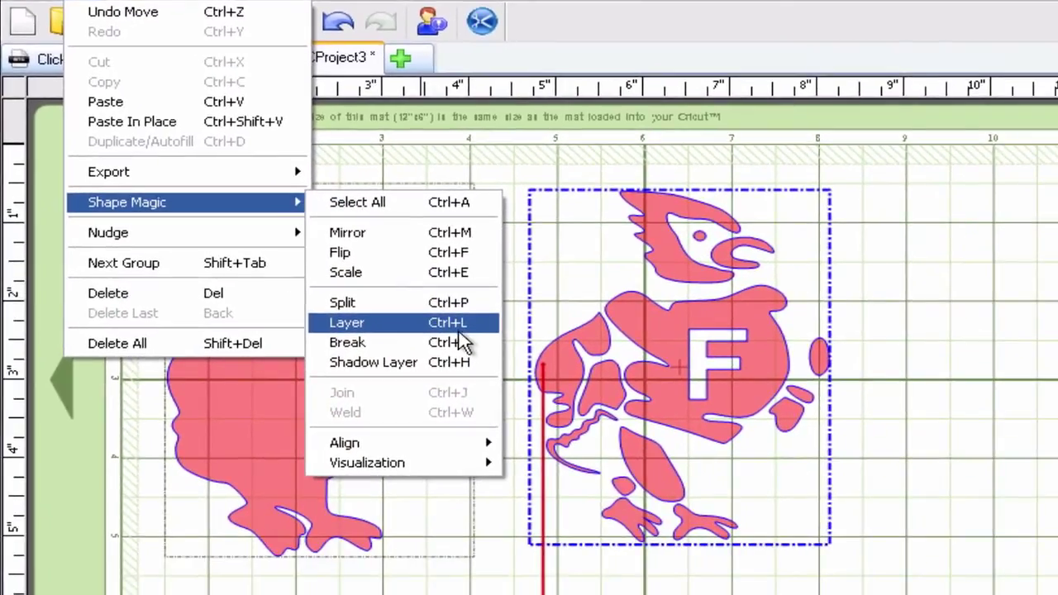
{"action": "left_click", "coordinate": [459, 306]}
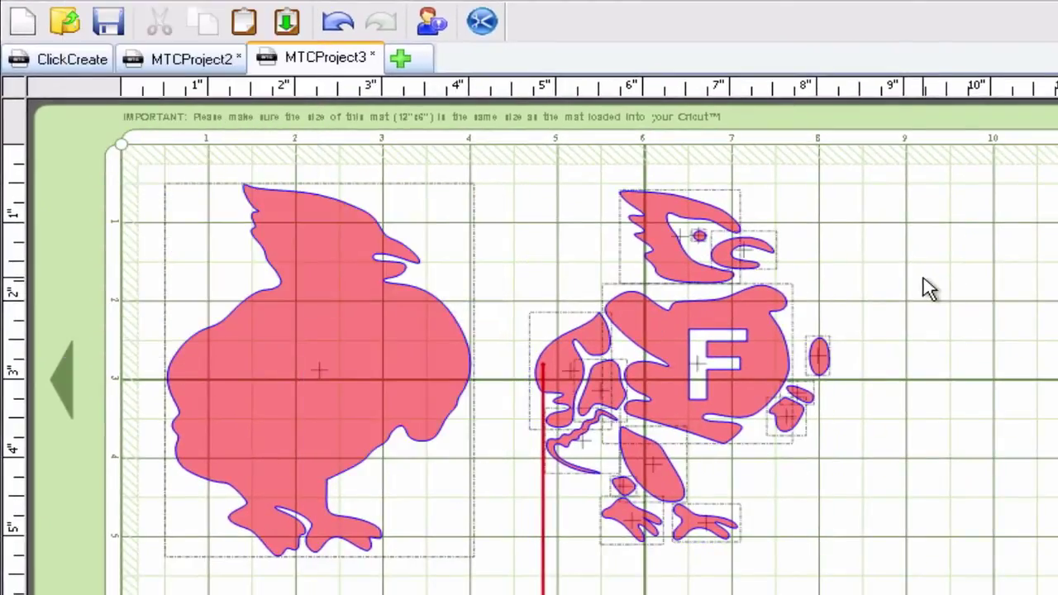
Move the chest piece with the F to the mat's right edge.
{"action": "left_click", "coordinate": [680, 277]}
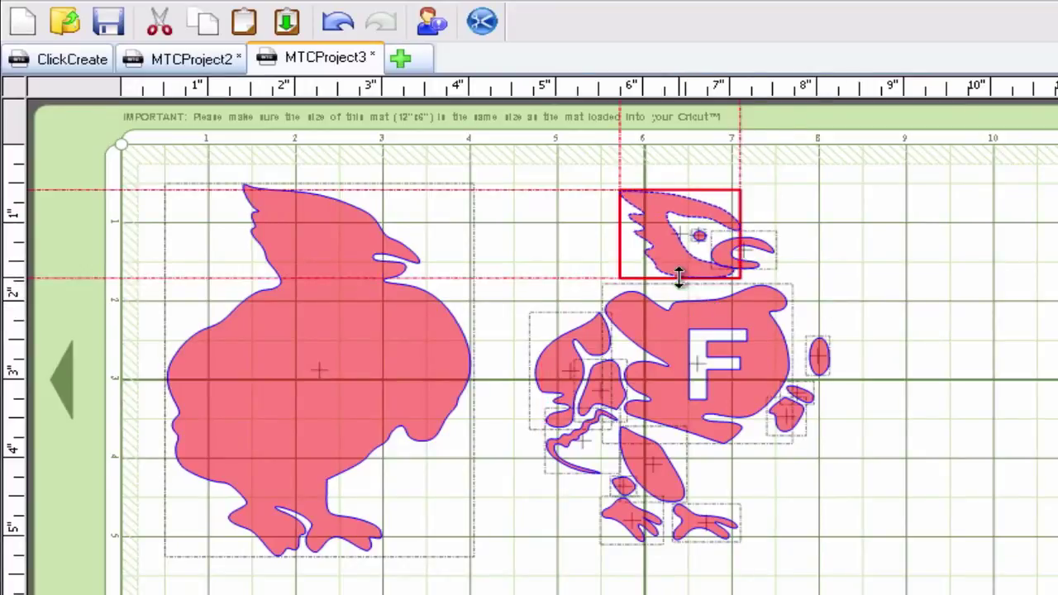
{"action": "left_click", "coordinate": [748, 346]}
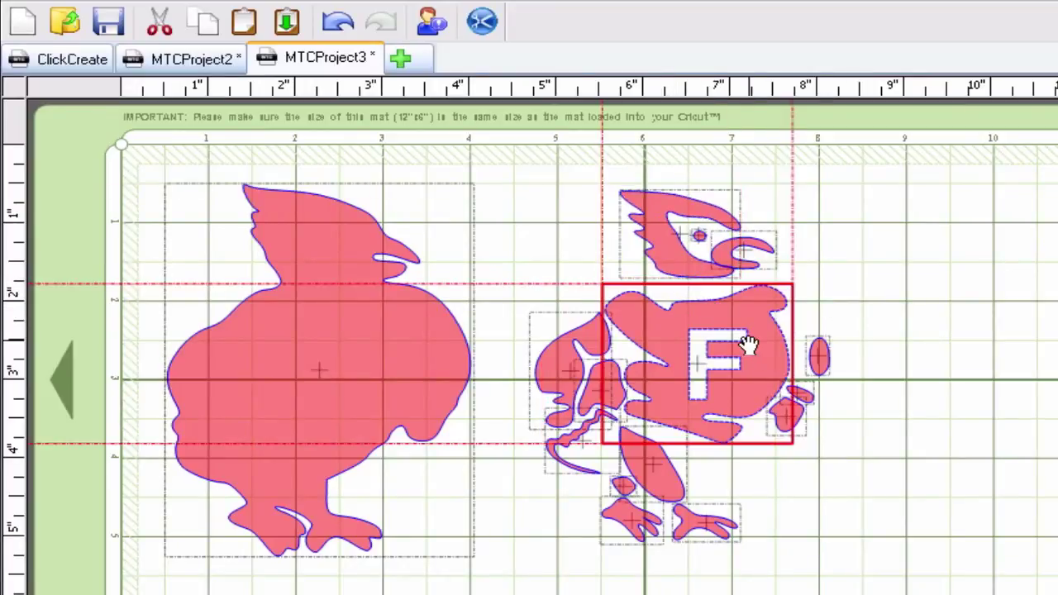
{"action": "left_click_drag", "start_coordinate": [748, 346], "coordinate": [1050, 269]}
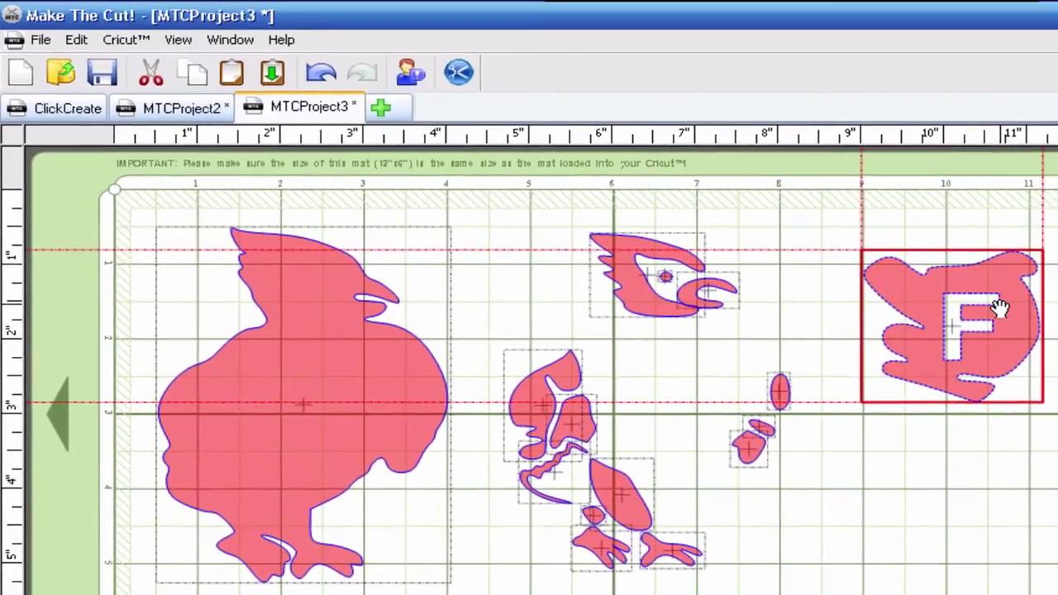
{"action": "left_click_drag", "start_coordinate": [1000, 308], "coordinate": [997, 310]}
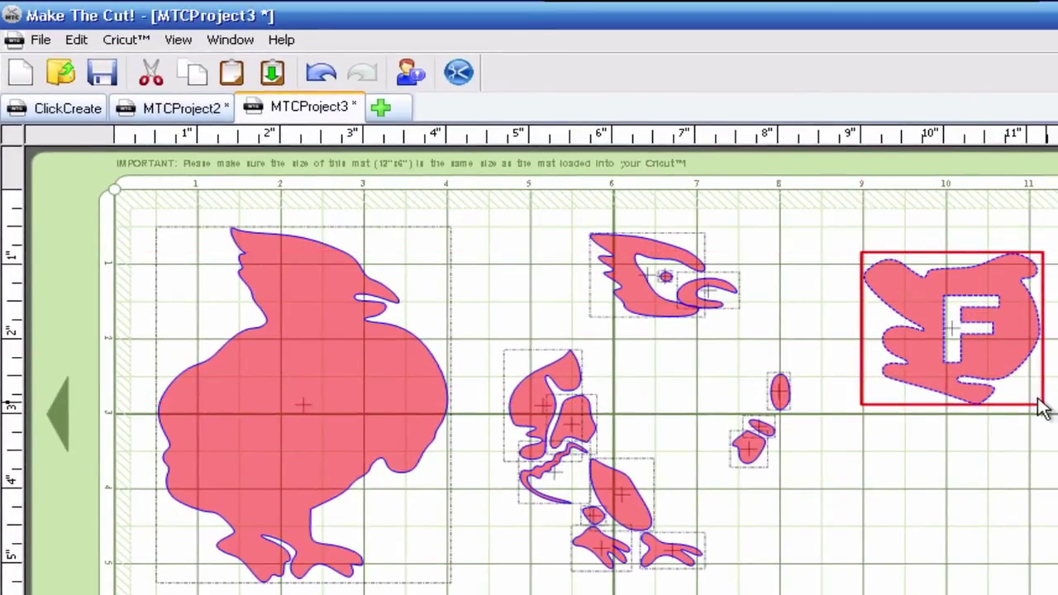
Layer the chest piece with Shape Magic and move the separated F down and away from it.
{"action": "left_click_drag", "start_coordinate": [826, 231], "coordinate": [1044, 425]}
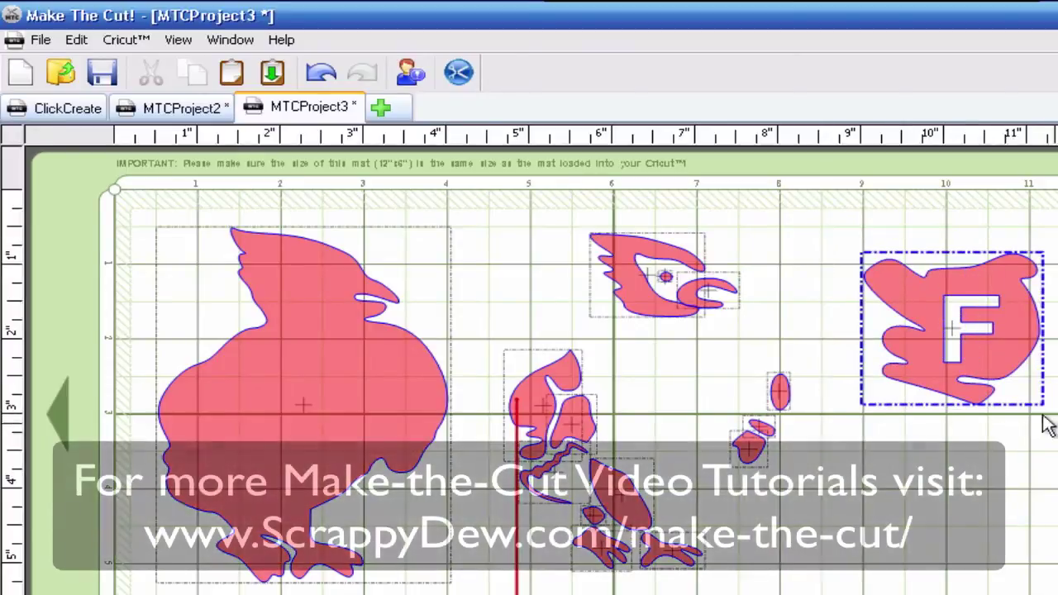
{"action": "right_click", "coordinate": [955, 356]}
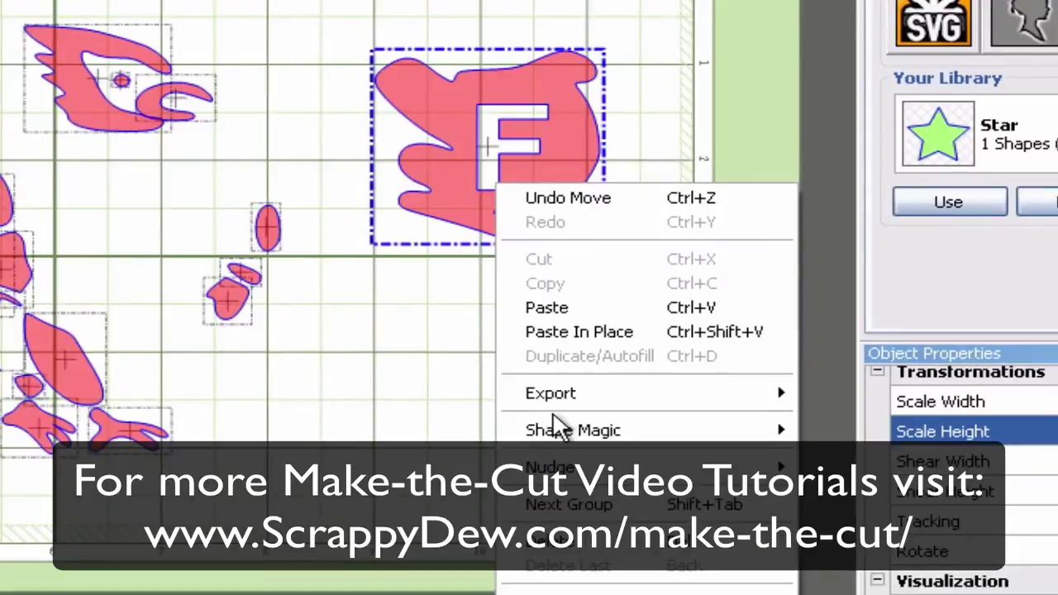
{"action": "mouse_move", "coordinate": [565, 429]}
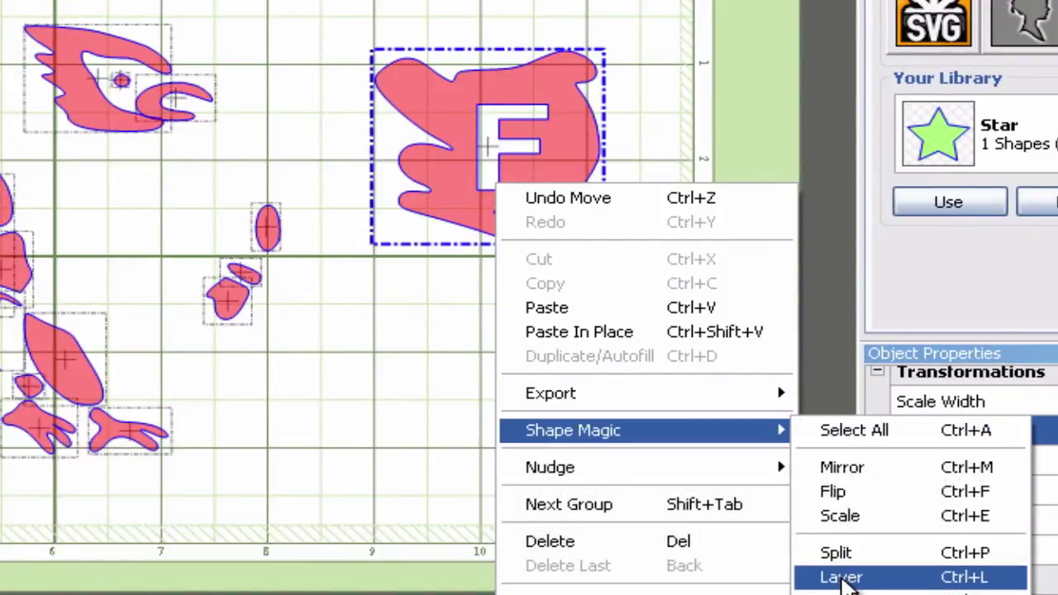
{"action": "left_click", "coordinate": [841, 577]}
{"action": "left_click_drag", "start_coordinate": [499, 173], "coordinate": [433, 406]}
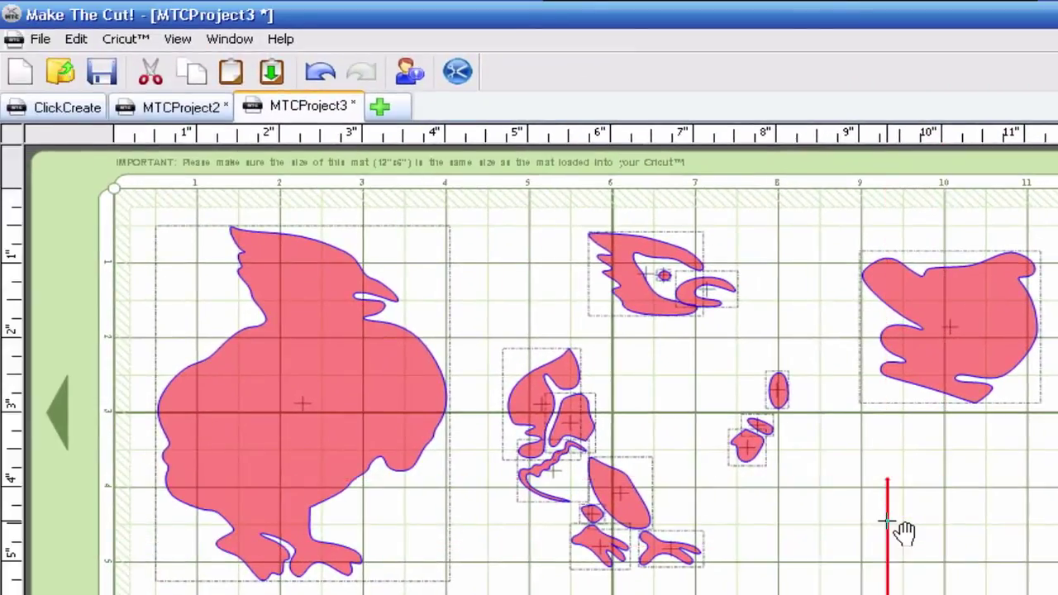